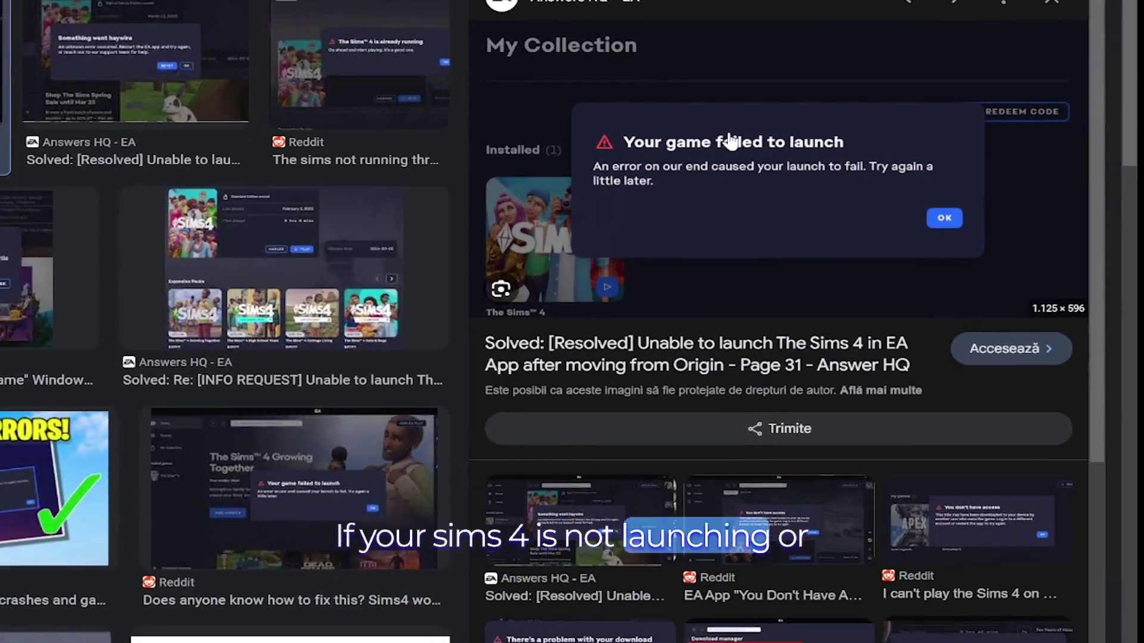
{"action": "left_click", "coordinate": [192, 67]}
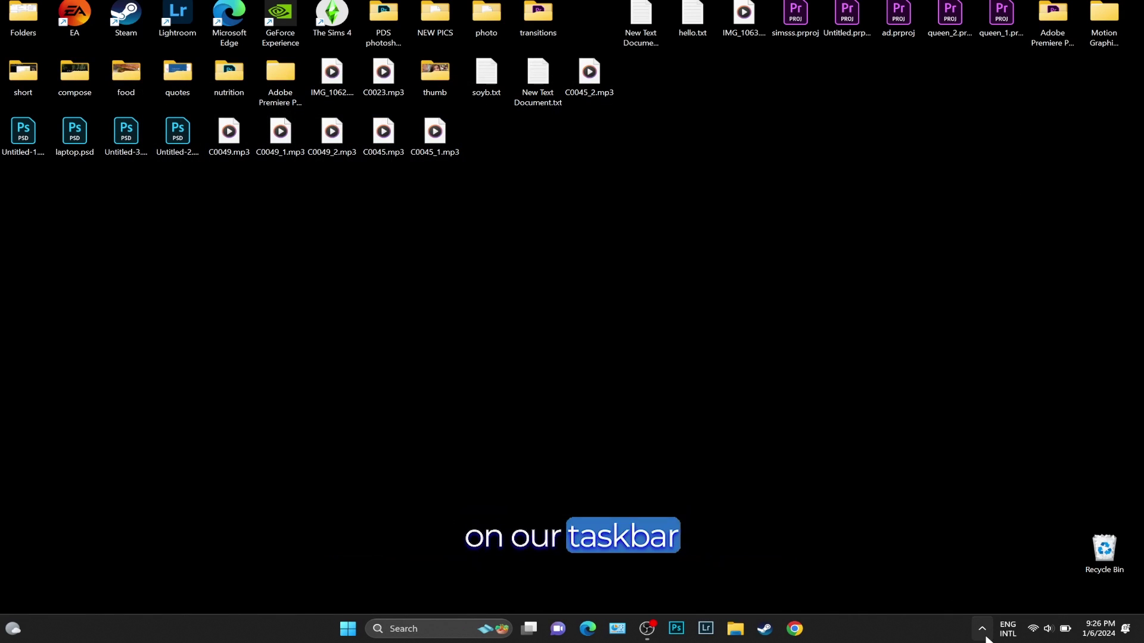
- Exit the EA app running in the background from the hidden notification area icons
{"action": "left_click", "coordinate": [983, 630]}
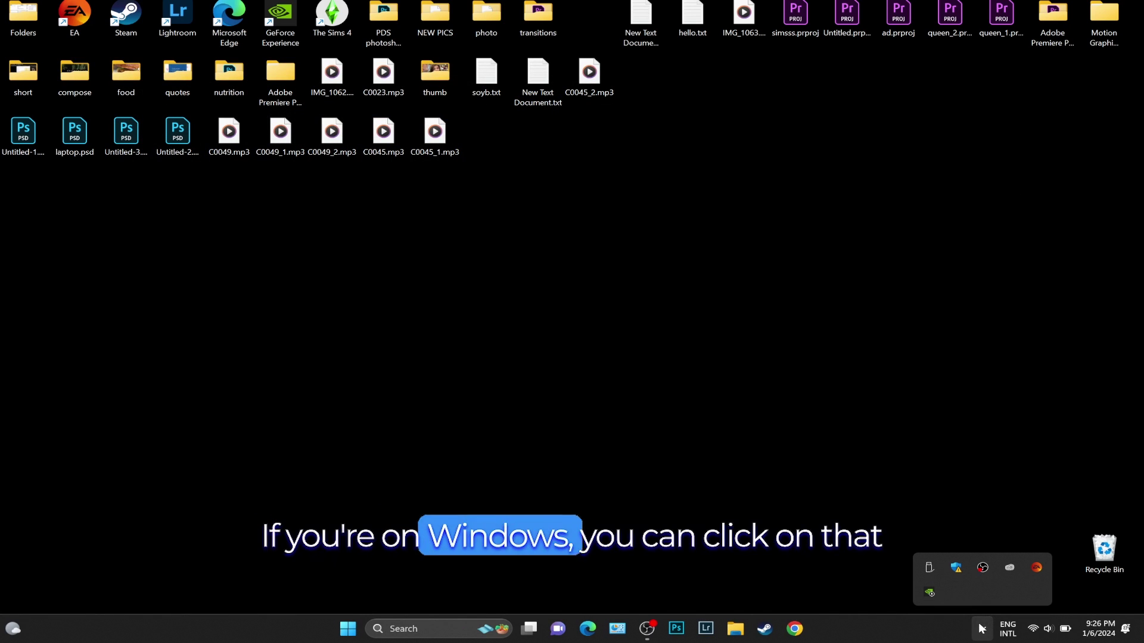
{"action": "right_click", "coordinate": [1035, 566]}
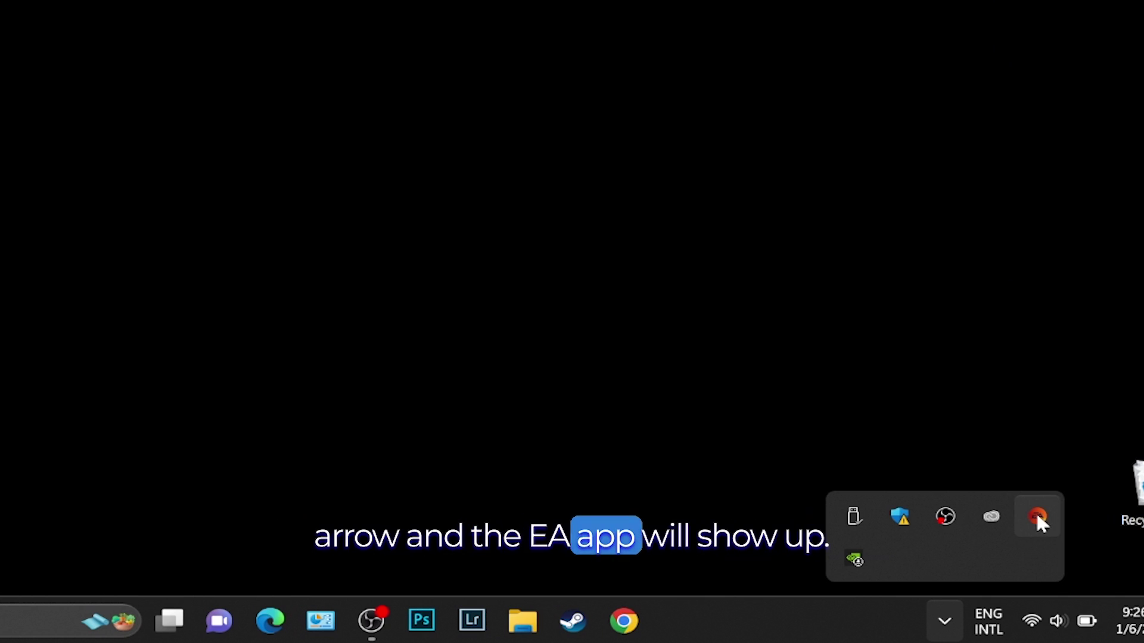
{"action": "right_click", "coordinate": [1037, 516]}
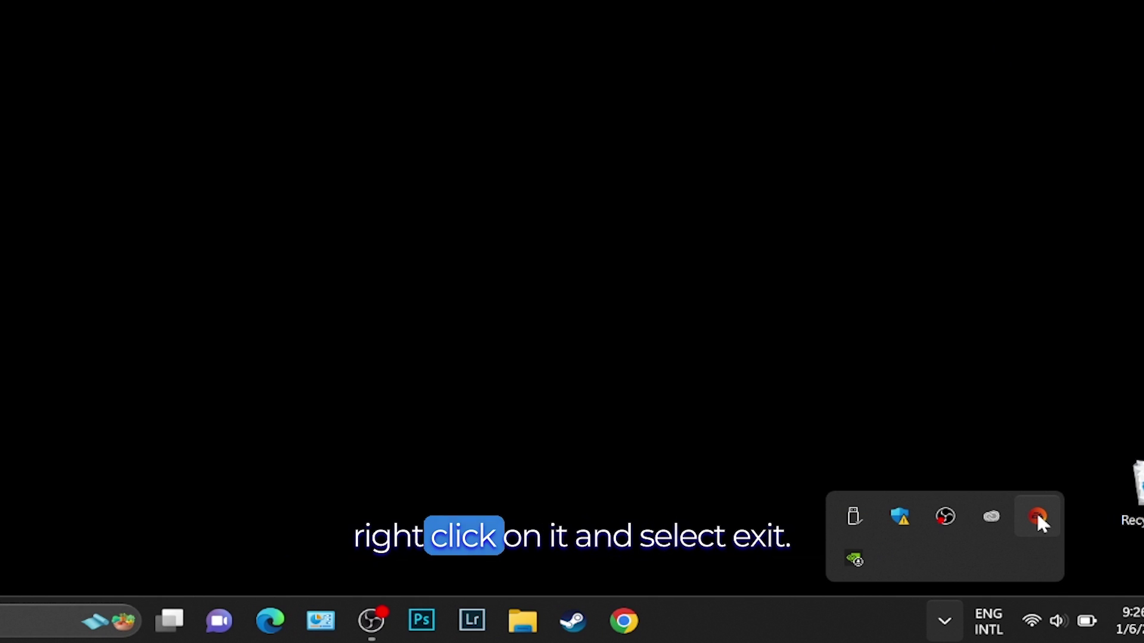
{"action": "right_click", "coordinate": [1035, 512]}
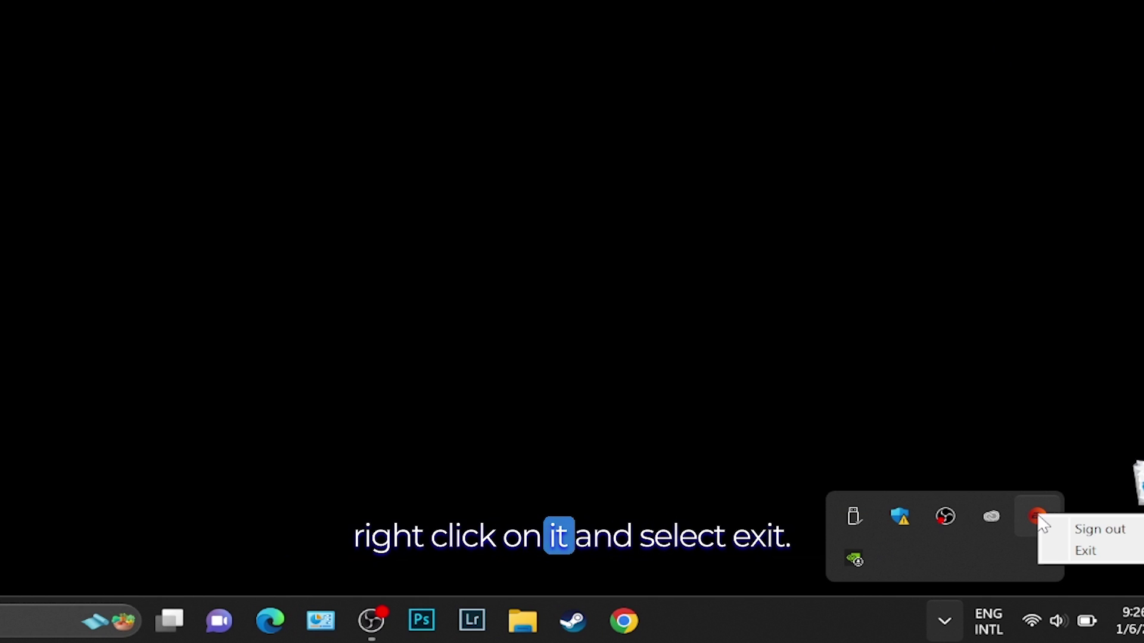
{"action": "left_click", "coordinate": [1078, 552]}
- Open Task Manager, end the EA Background Service process, and check the list for other EA processes
{"action": "left_click", "coordinate": [837, 369]}
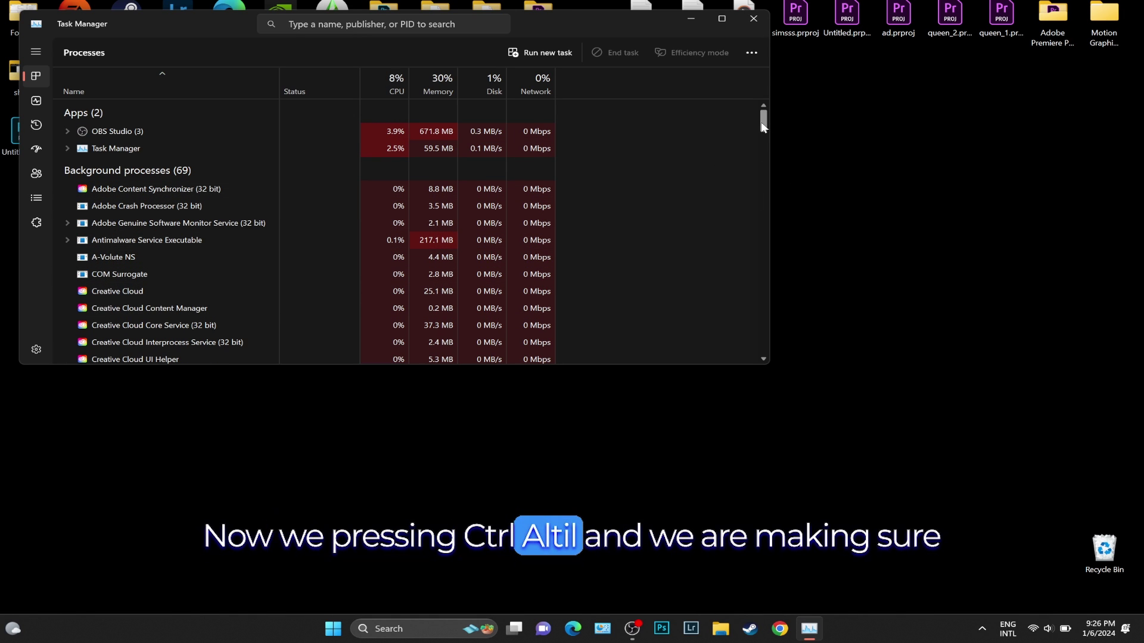
{"action": "scroll", "coordinate": [767, 135], "scroll_direction": "down", "scroll_amount": 4}
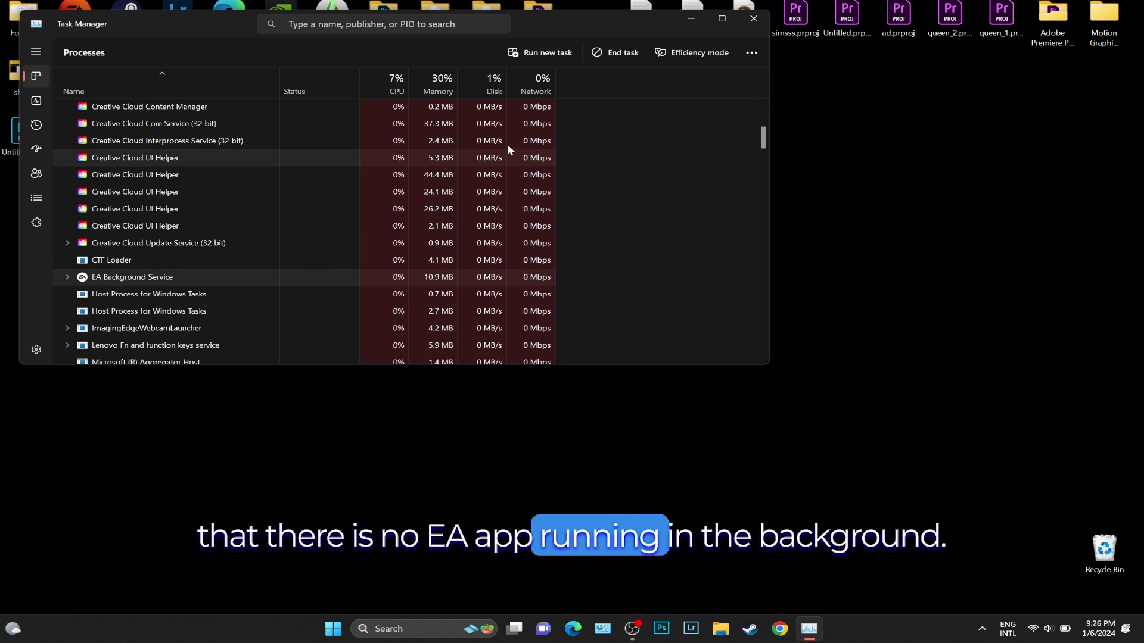
{"action": "left_click", "coordinate": [610, 54]}
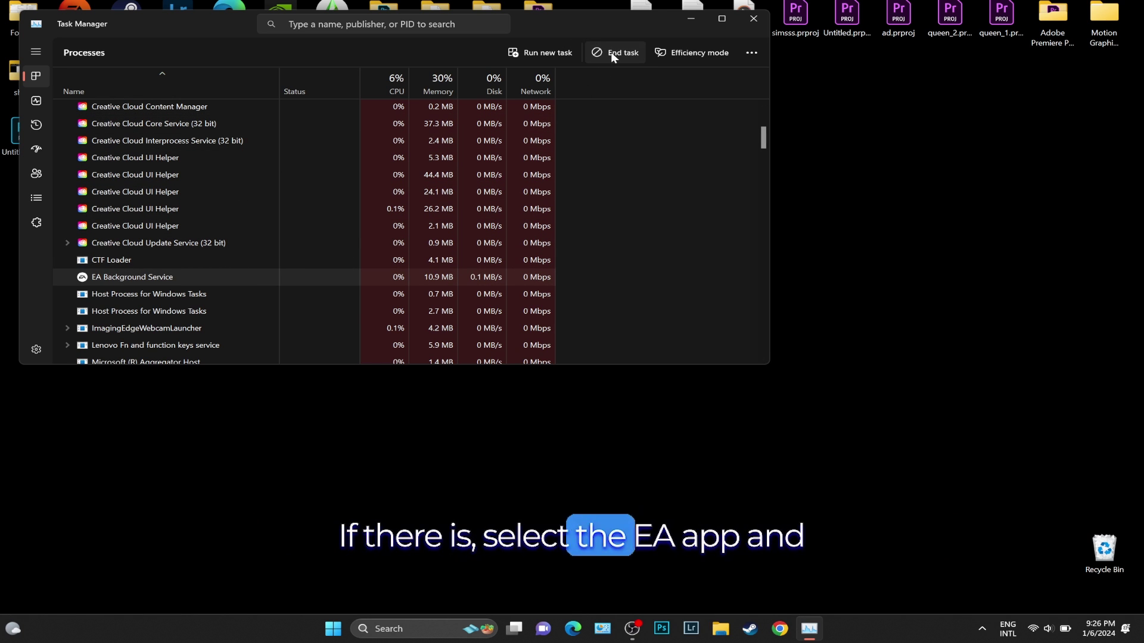
{"action": "left_click_drag", "start_coordinate": [763, 143], "coordinate": [767, 167]}
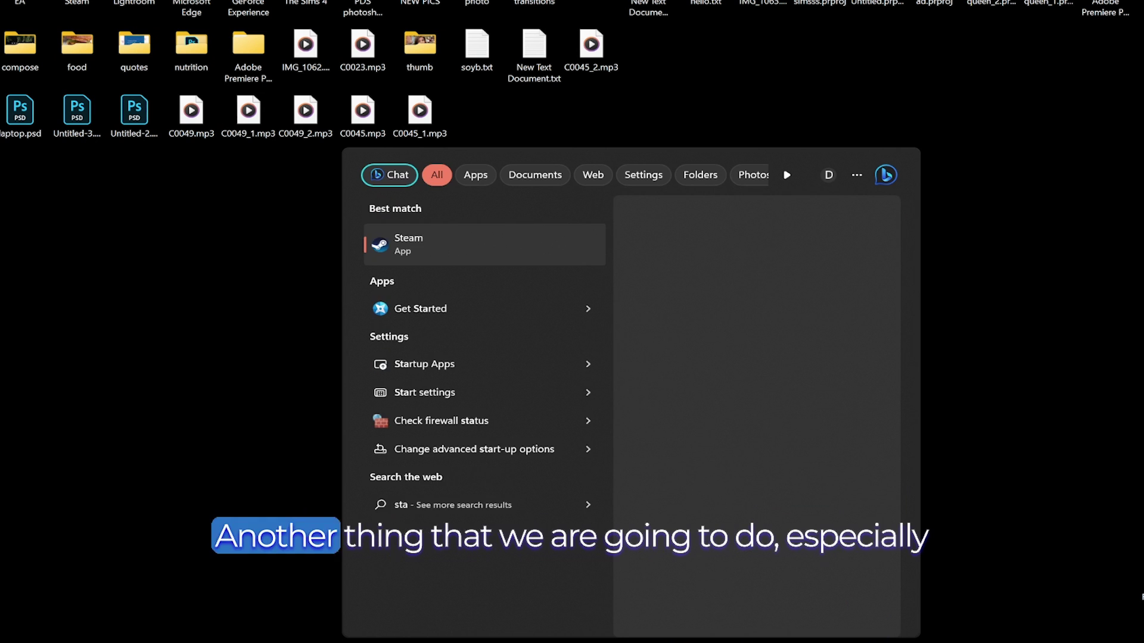
- Search Windows for startup apps, check EA's startup setting in the list, and close Settings
{"action": "type", "text": "artup"}
{"action": "key", "text": "Return"}
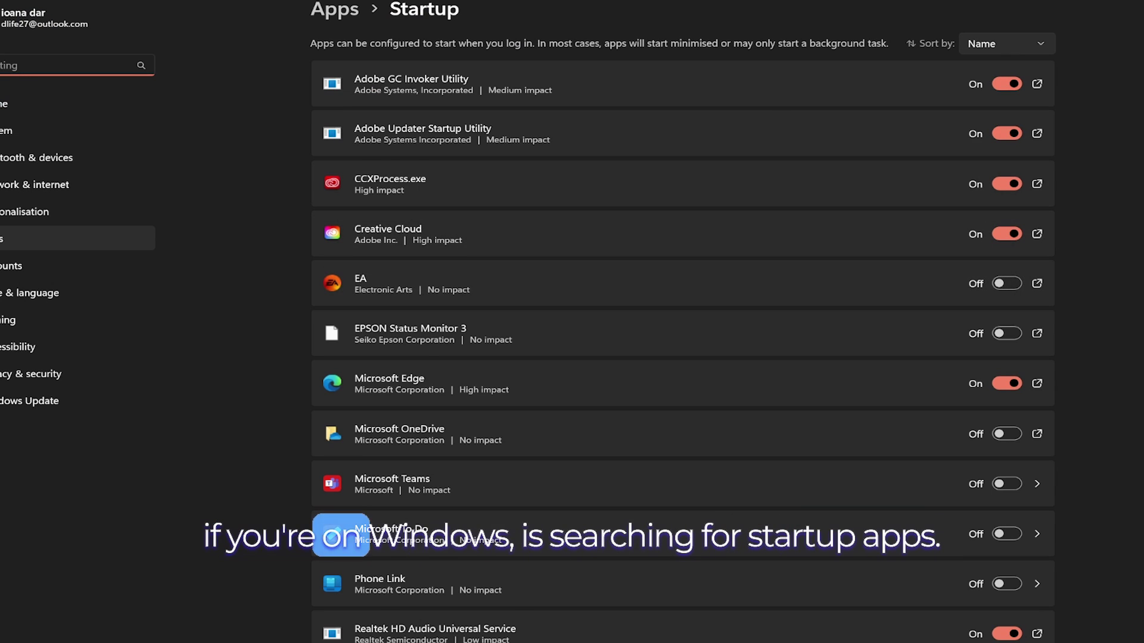
{"action": "scroll", "coordinate": [1006, 279], "scroll_direction": "down", "scroll_amount": 2}
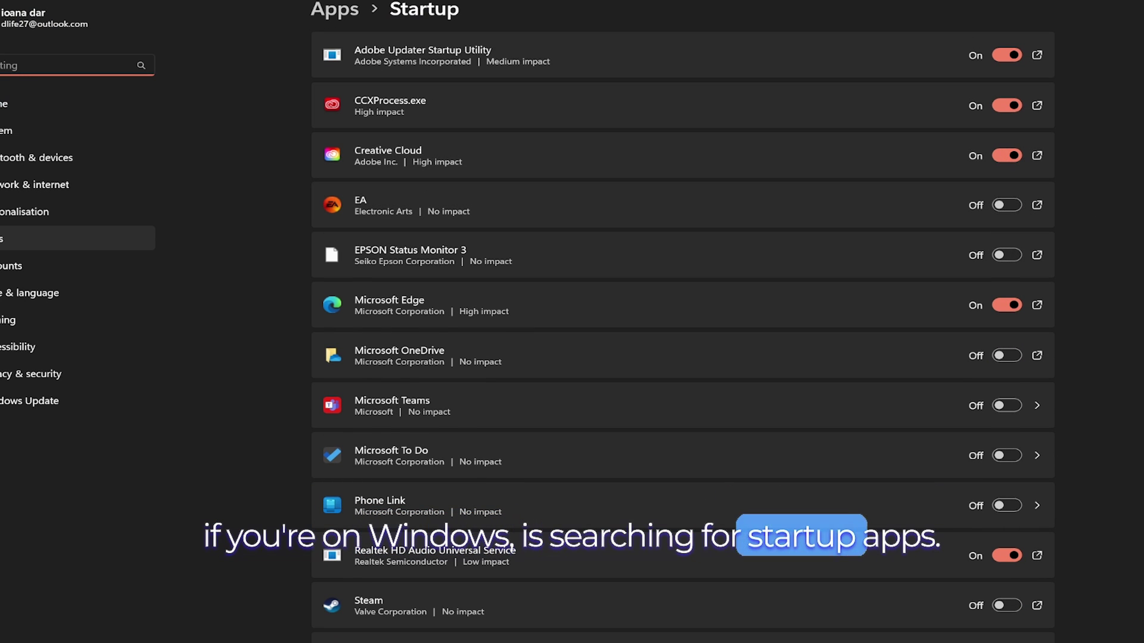
{"action": "right_click", "coordinate": [1079, 1]}
{"action": "key", "text": "Escape"}
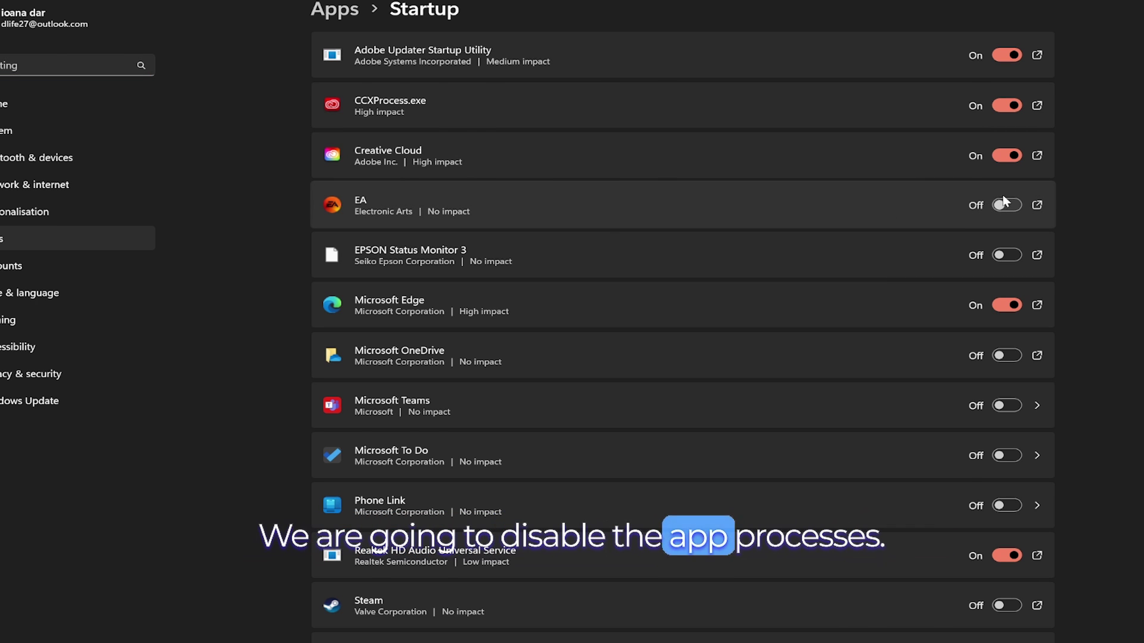
{"action": "right_click", "coordinate": [1072, 3]}
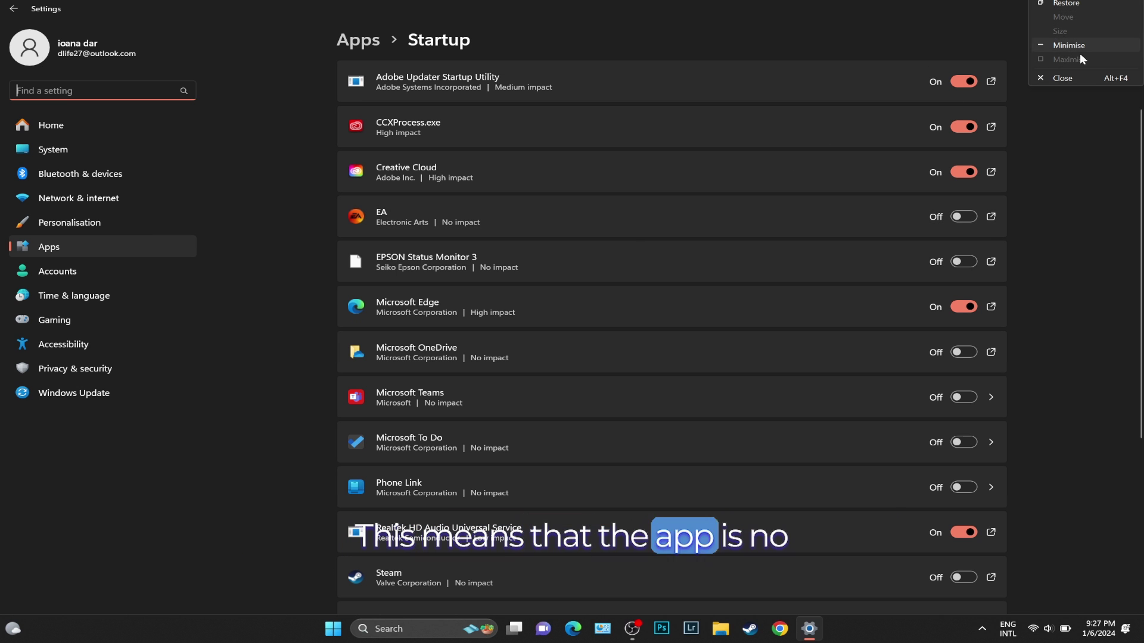
{"action": "left_click", "coordinate": [1099, 116]}
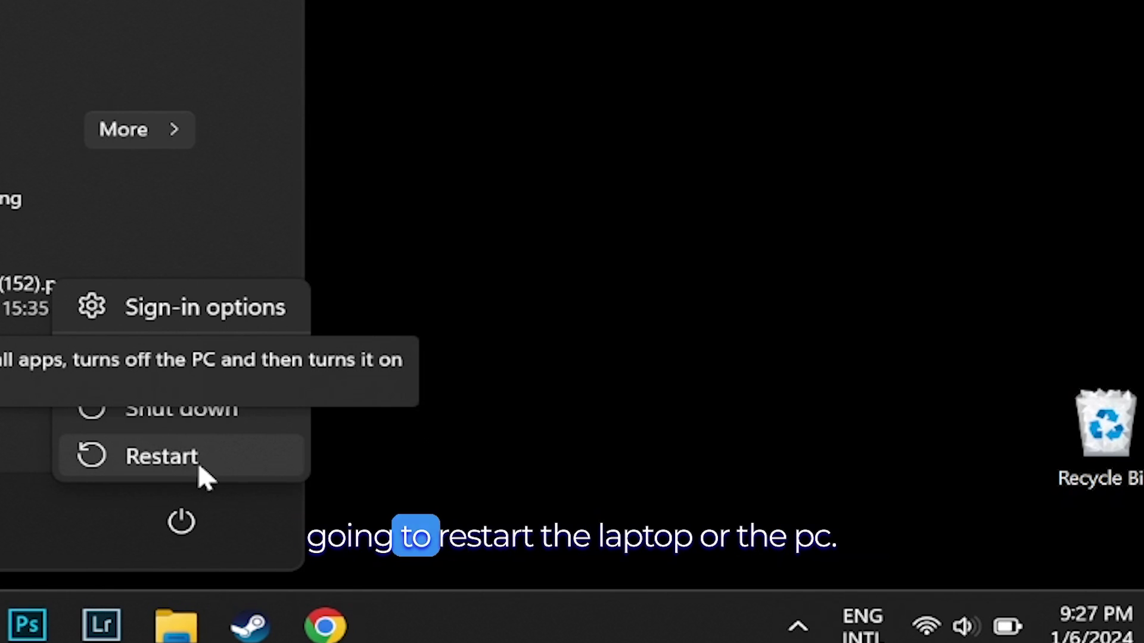
- Dismiss the power options and search Windows for EA to launch the EA app
{"action": "key", "text": "Escape"}
{"action": "key", "text": "Escape"}
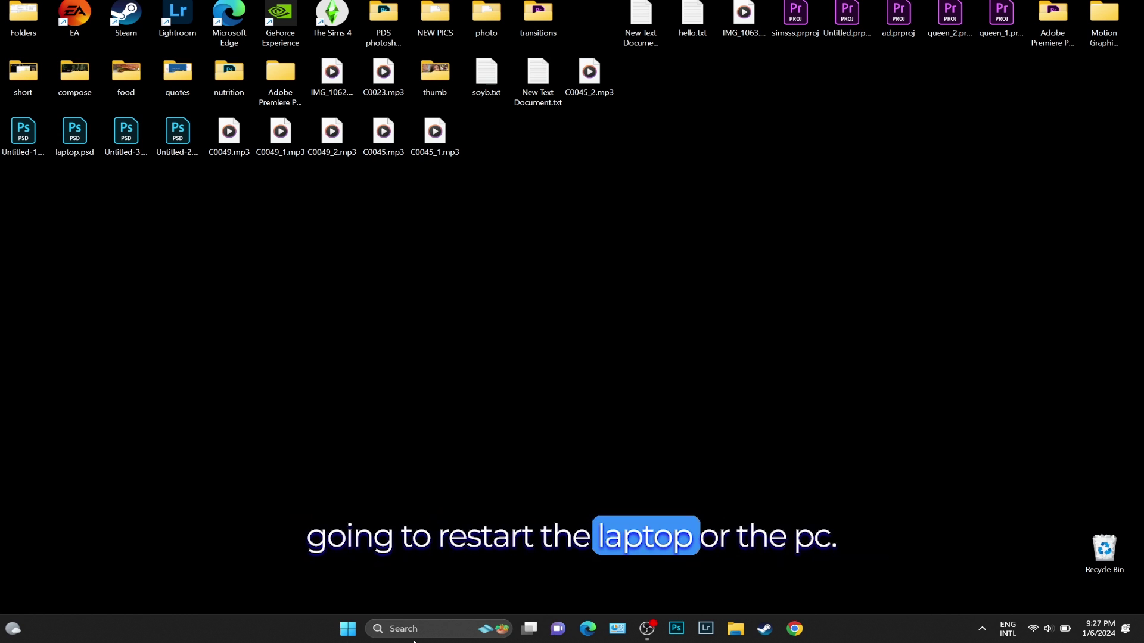
{"action": "left_click", "coordinate": [405, 629]}
{"action": "type", "text": "EA"}
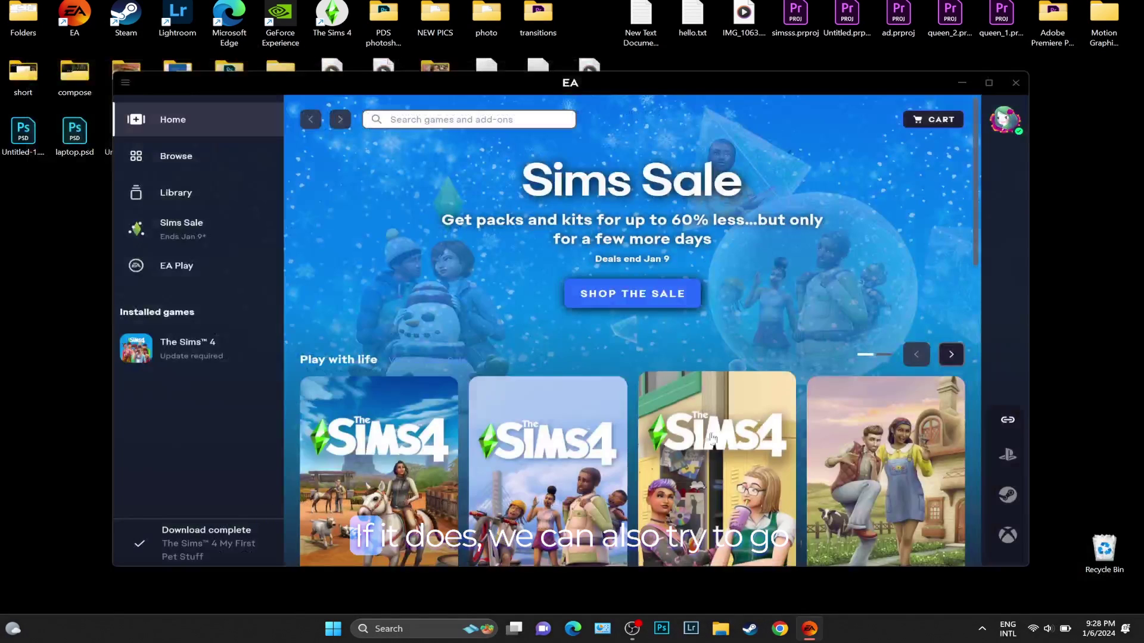
- Switch the EA app to offline mode, confirm the change, and bring it back online
{"action": "left_click", "coordinate": [125, 86]}
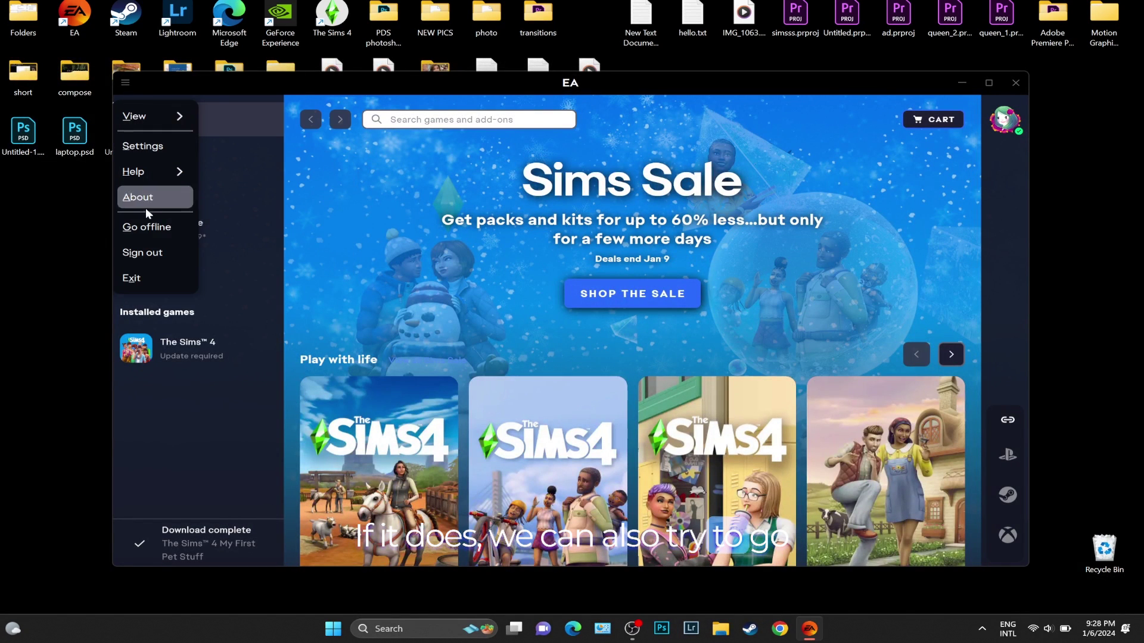
{"action": "left_click", "coordinate": [157, 225]}
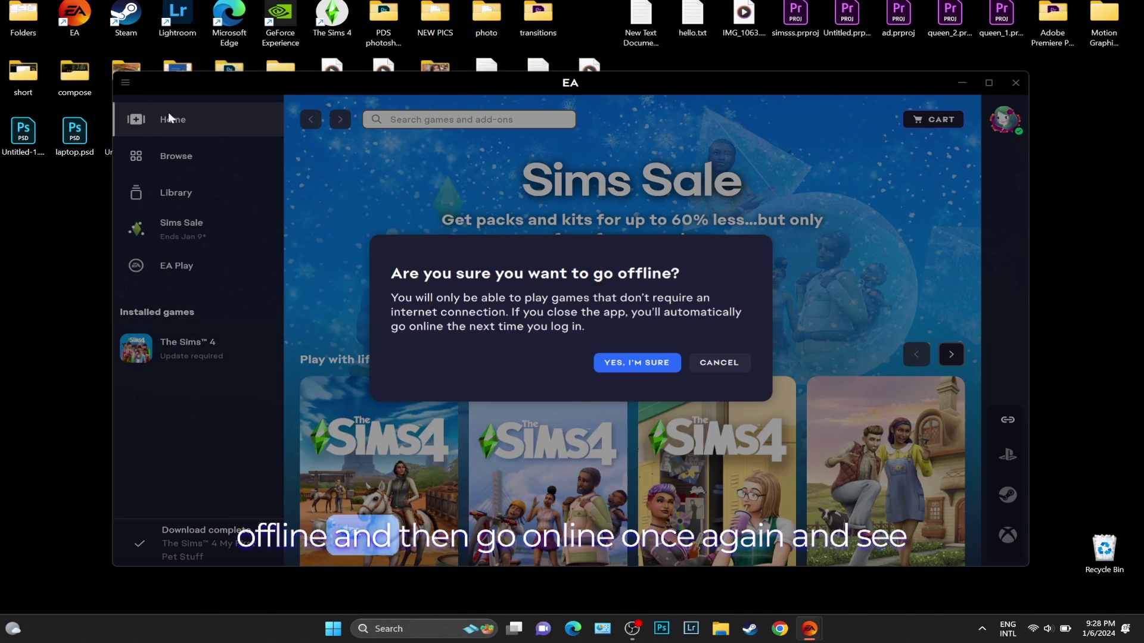
{"action": "left_click", "coordinate": [646, 362]}
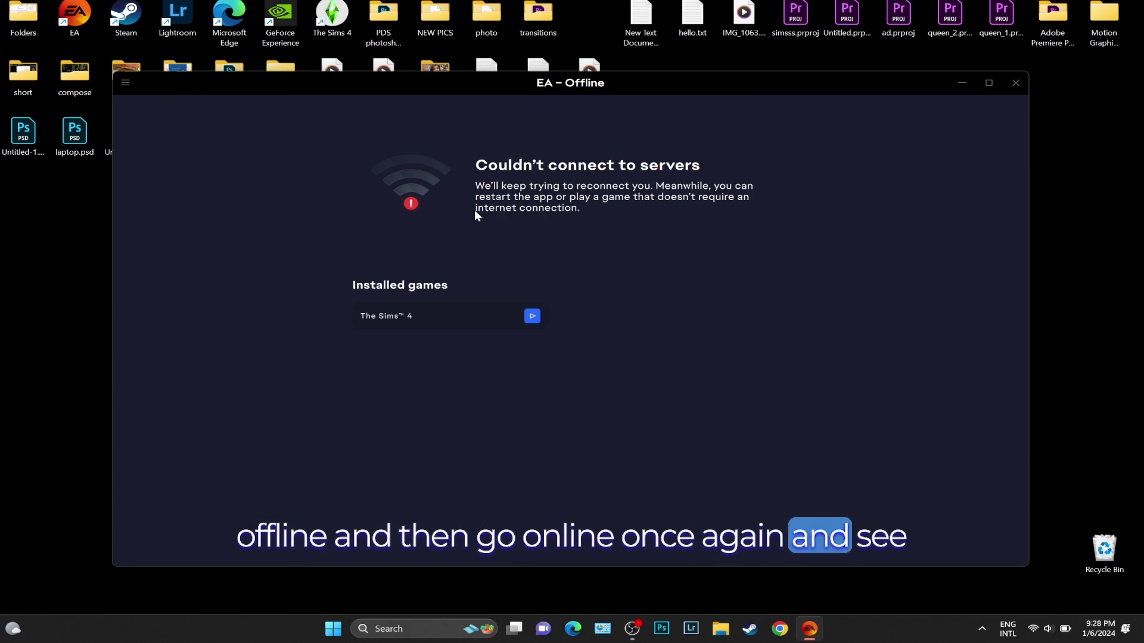
{"action": "left_click", "coordinate": [125, 82]}
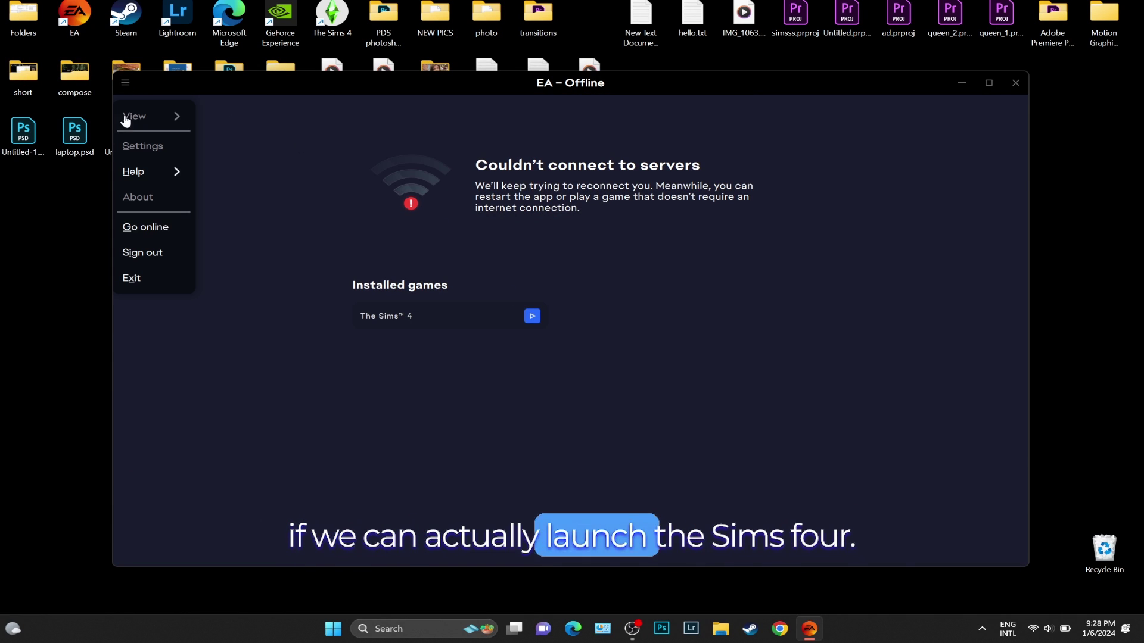
{"action": "left_click", "coordinate": [156, 230]}
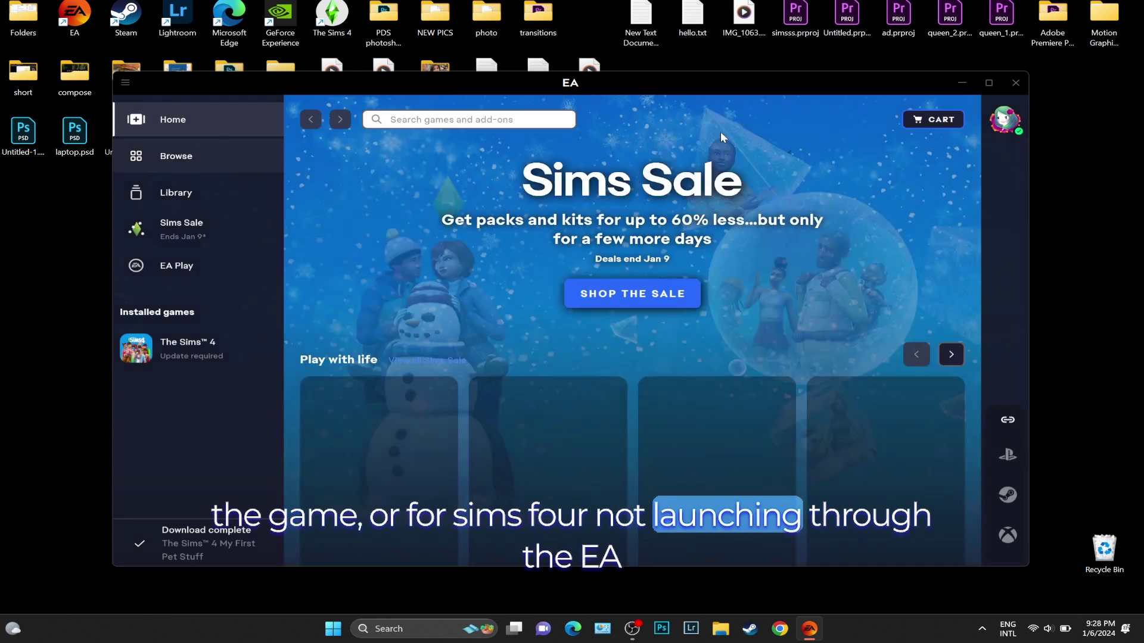
- Maximize the EA app and run App Recovery, confirming that the cache should be cleared
{"action": "left_click", "coordinate": [986, 83]}
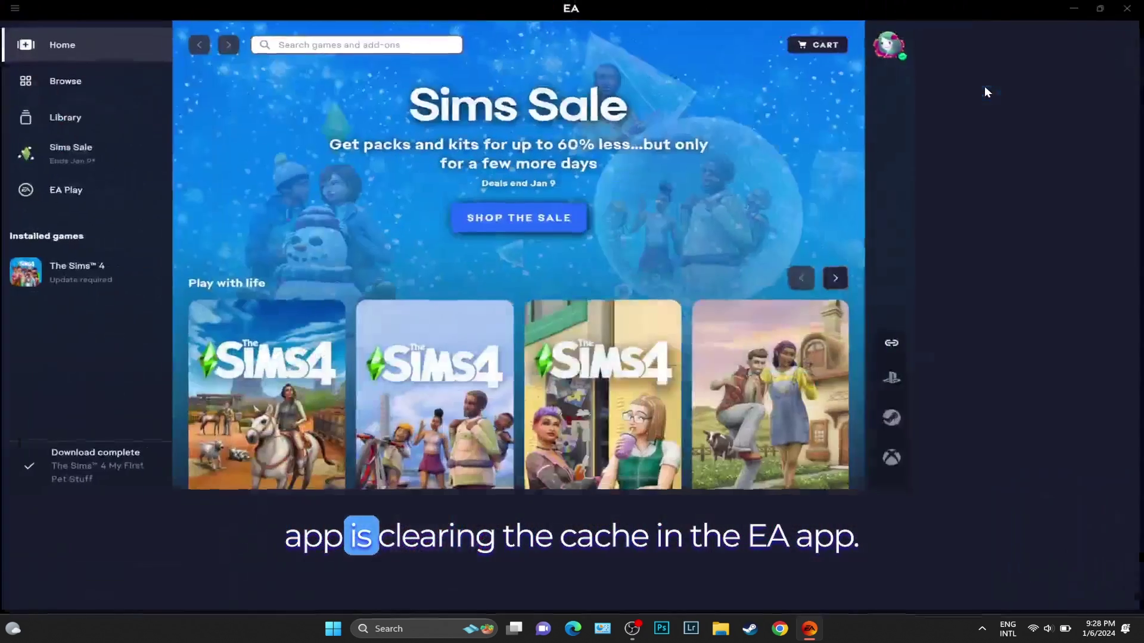
{"action": "left_click", "coordinate": [12, 8]}
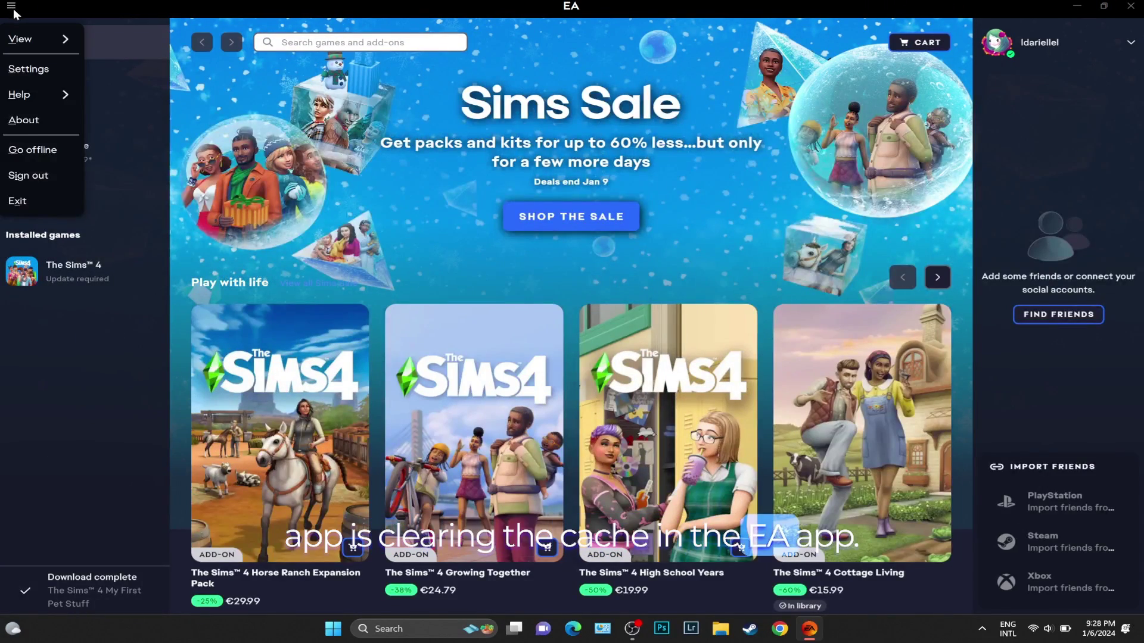
{"action": "mouse_move", "coordinate": [30, 93]}
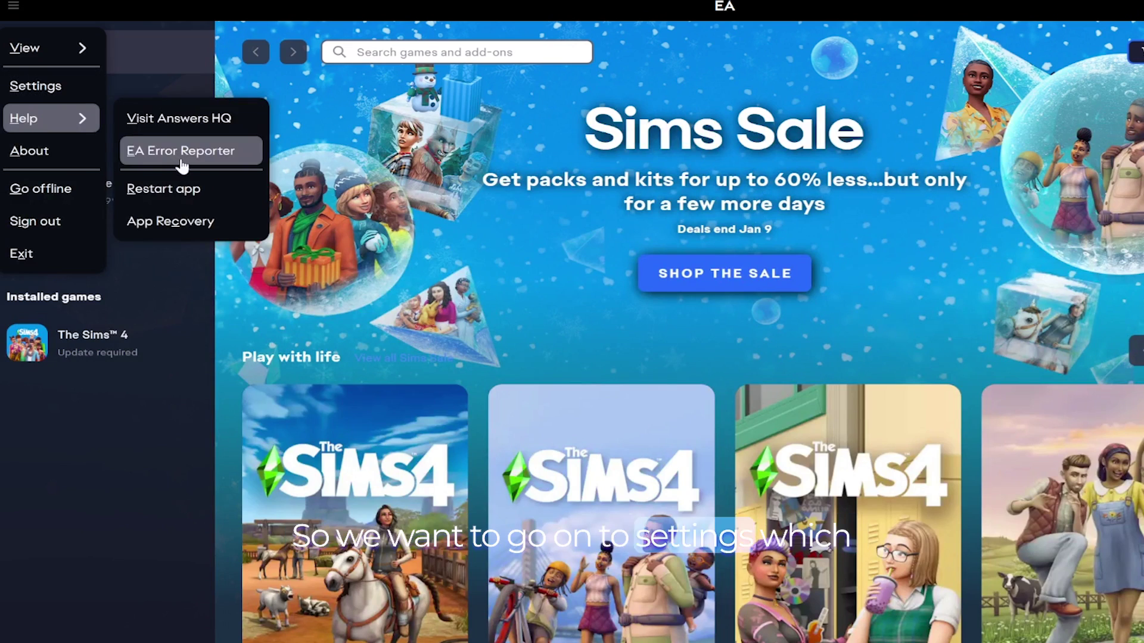
{"action": "left_click", "coordinate": [184, 222]}
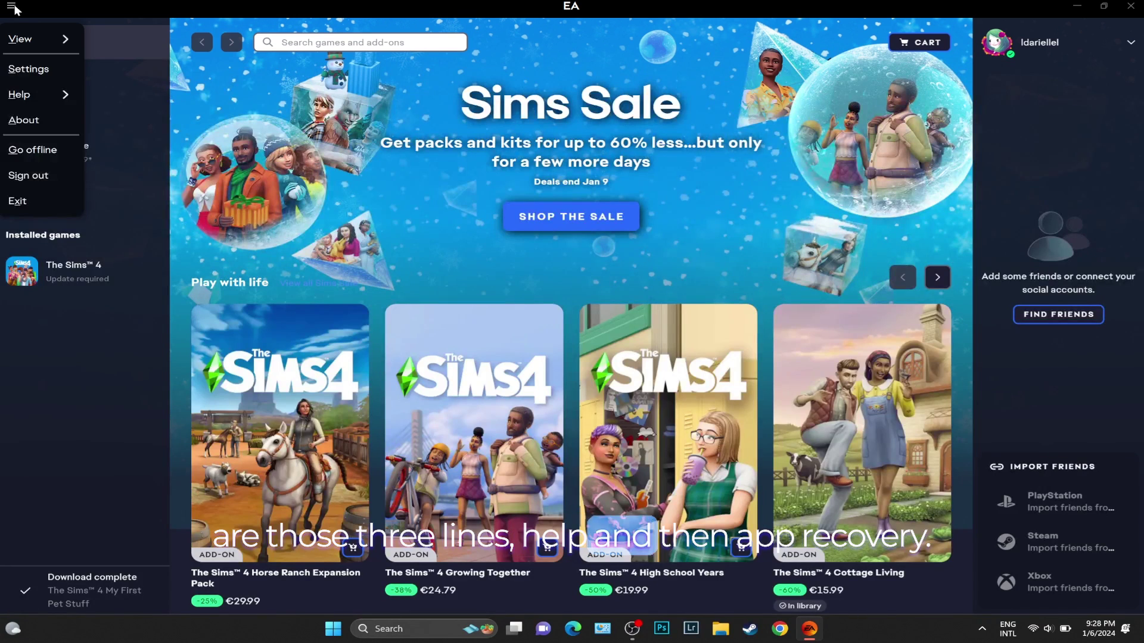
{"action": "mouse_move", "coordinate": [26, 94]}
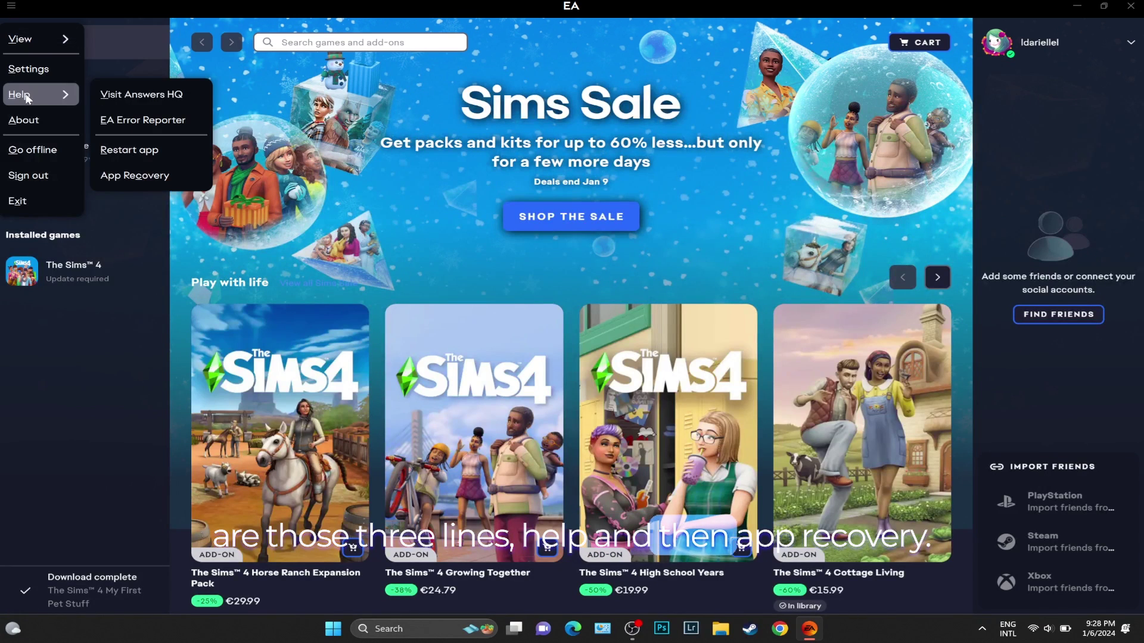
{"action": "left_click", "coordinate": [135, 176]}
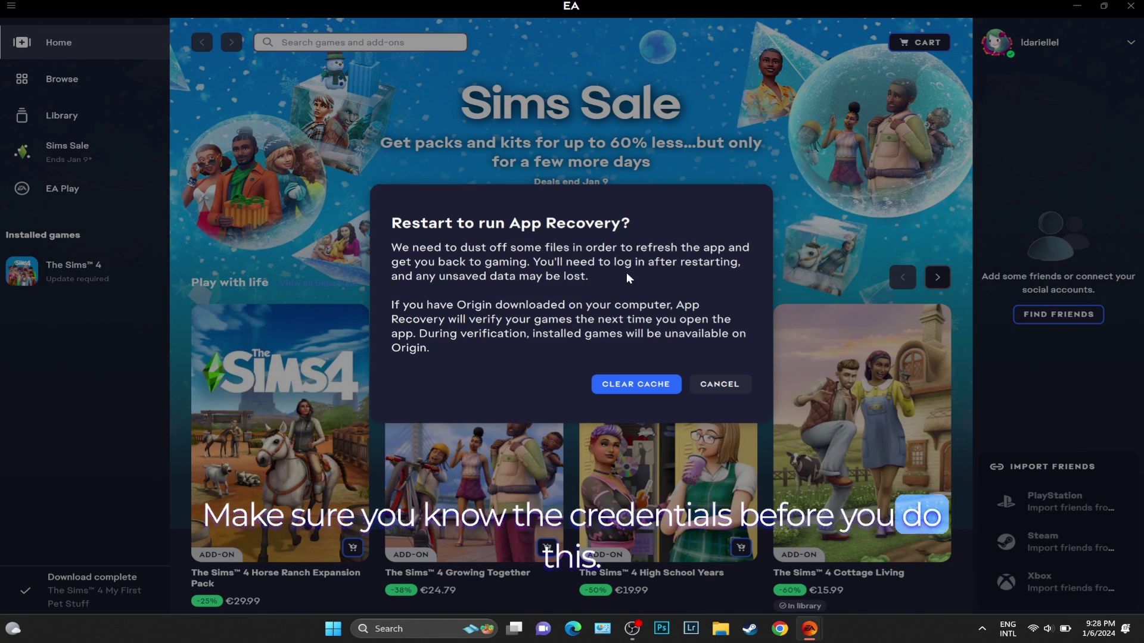
{"action": "left_click", "coordinate": [632, 389]}
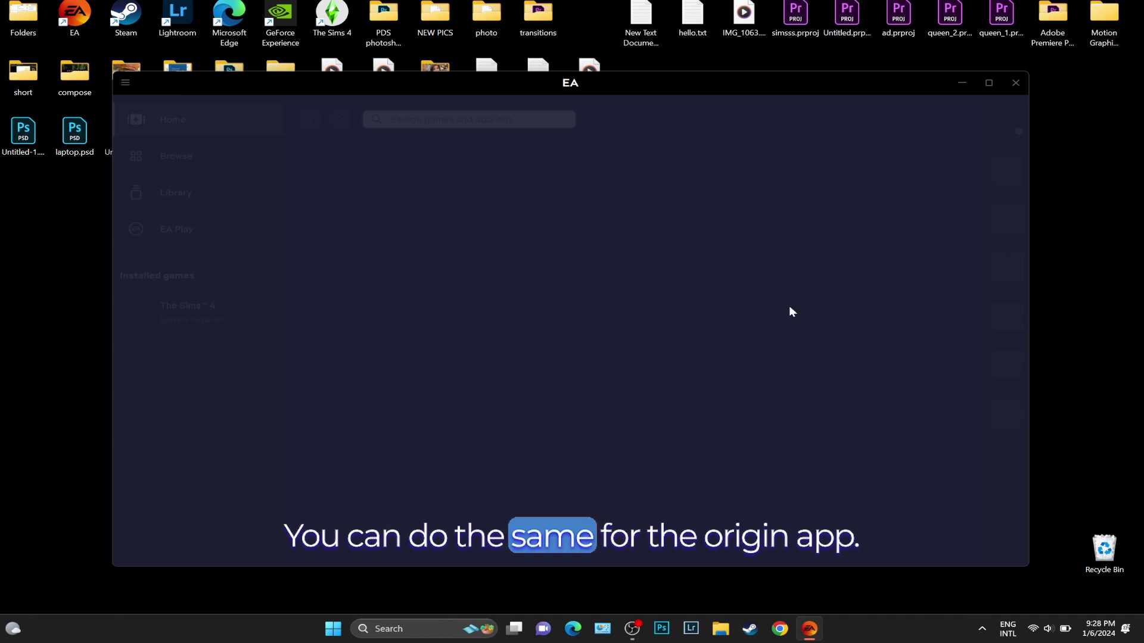
- Maximize the restarted EA app and open the game page of The Sims 4
{"action": "left_click", "coordinate": [983, 88]}
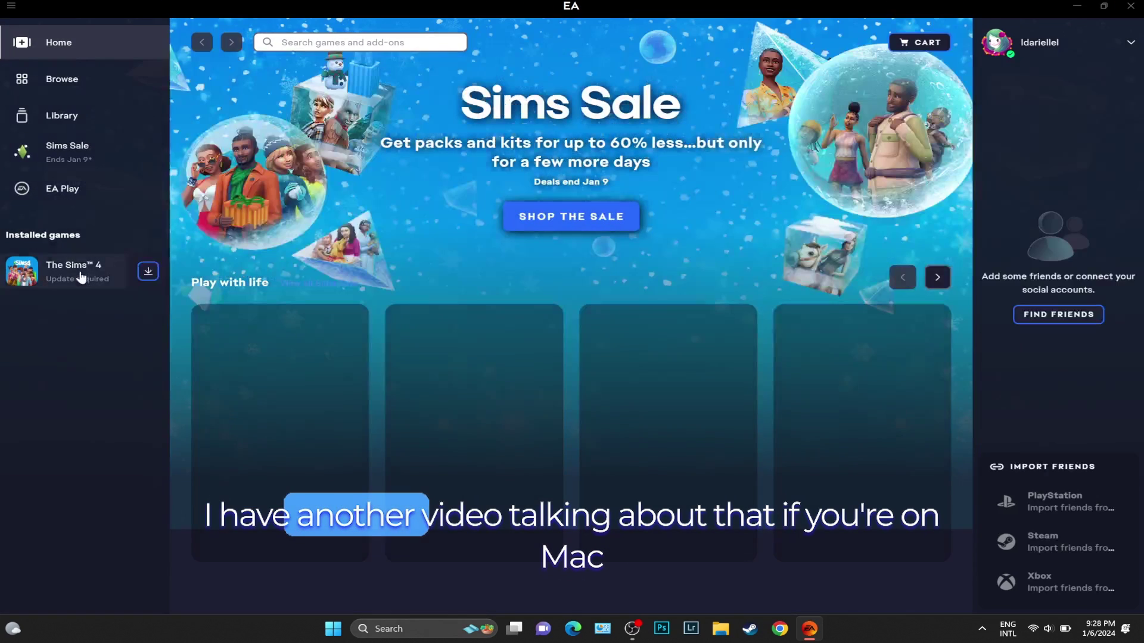
{"action": "left_click", "coordinate": [81, 274]}
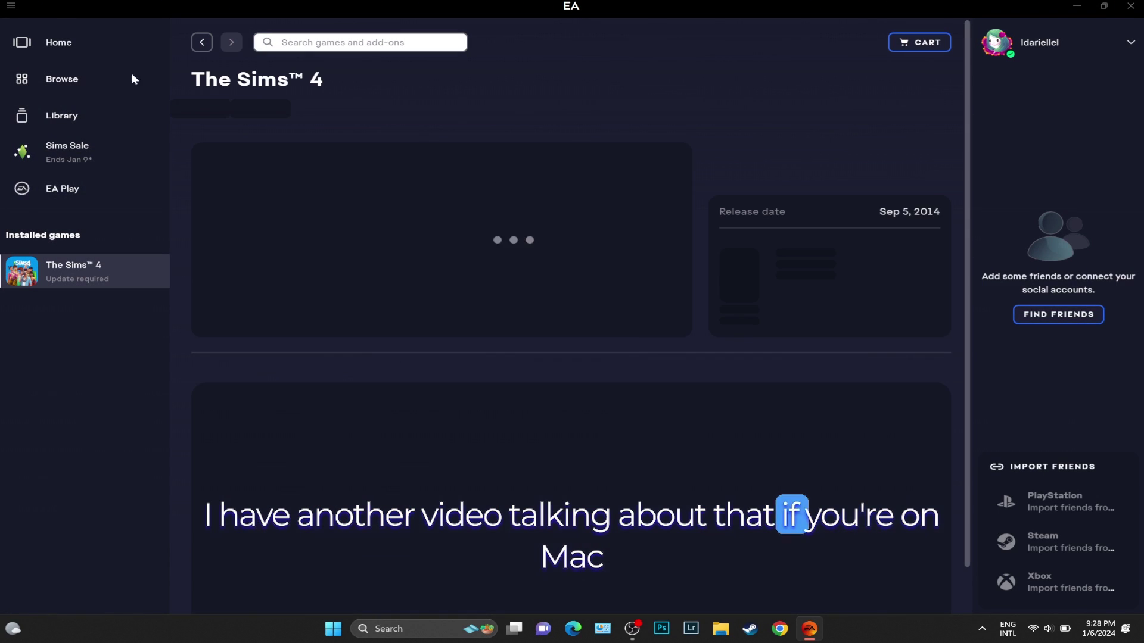
{"action": "left_click", "coordinate": [811, 628]}
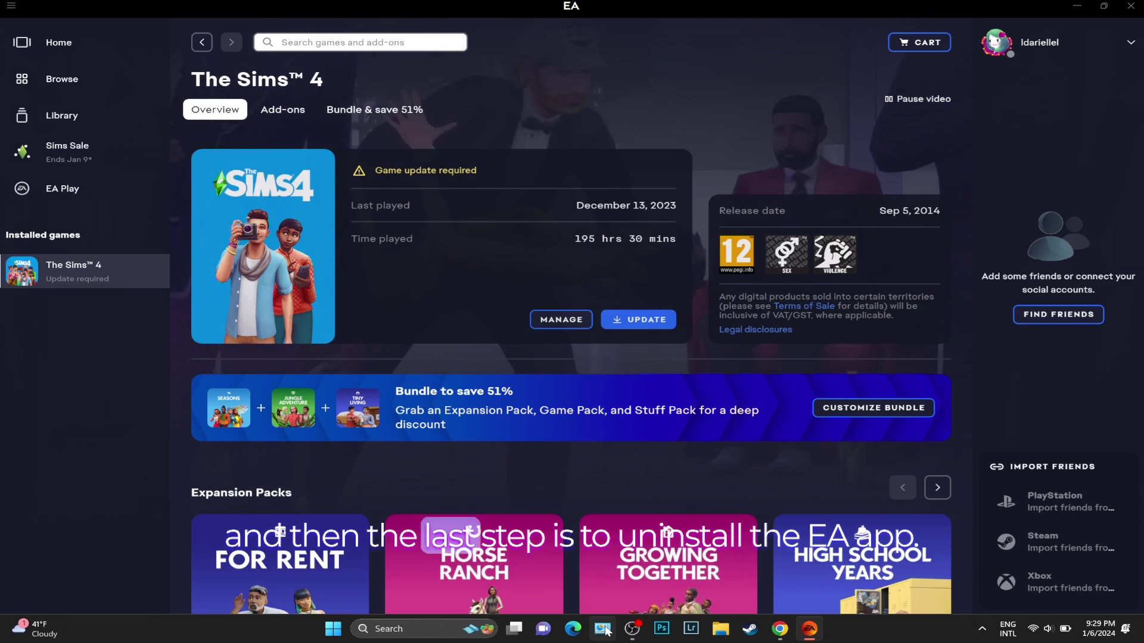
- Locate EA app in Control Panel's list of programs to uninstall, select it, and close the window
{"action": "key", "text": "alt+Tab"}
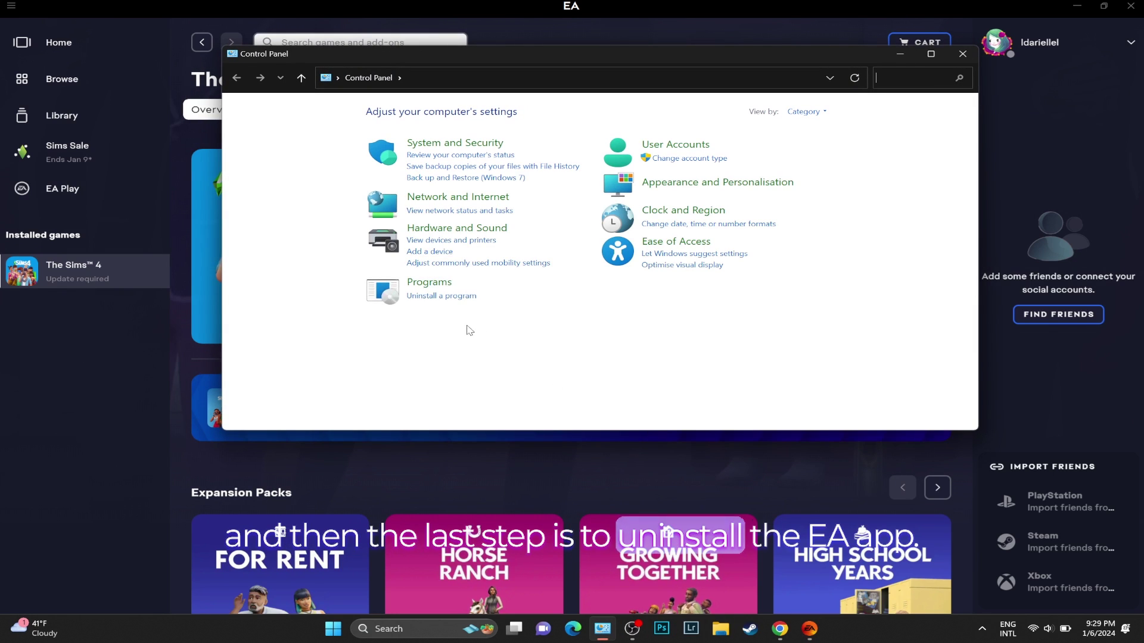
{"action": "left_click", "coordinate": [463, 296]}
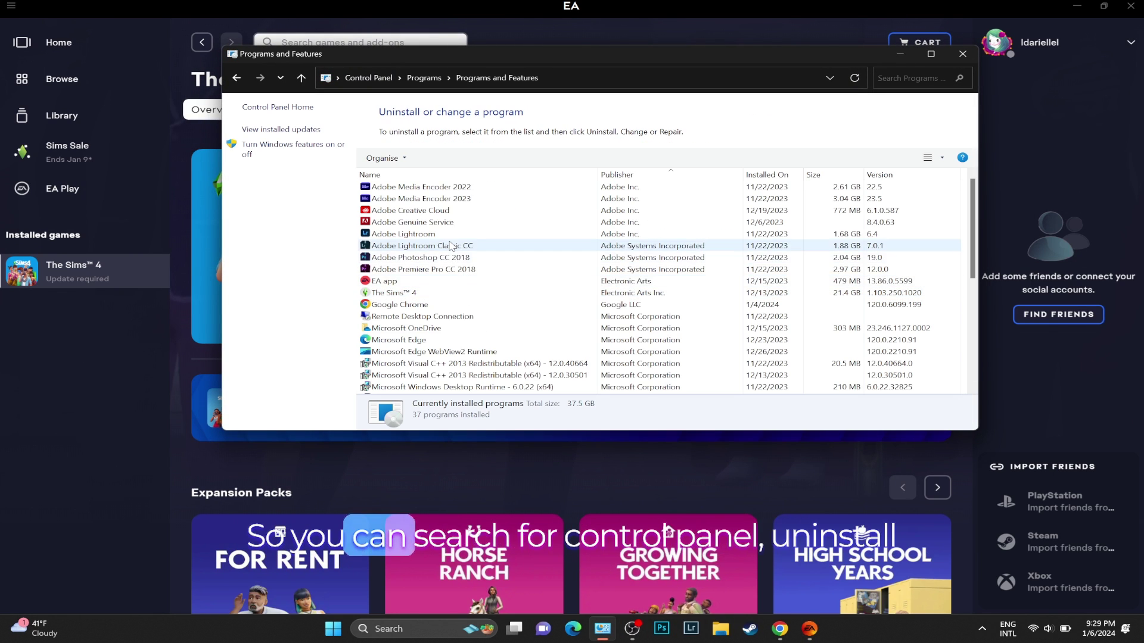
{"action": "left_click", "coordinate": [510, 281]}
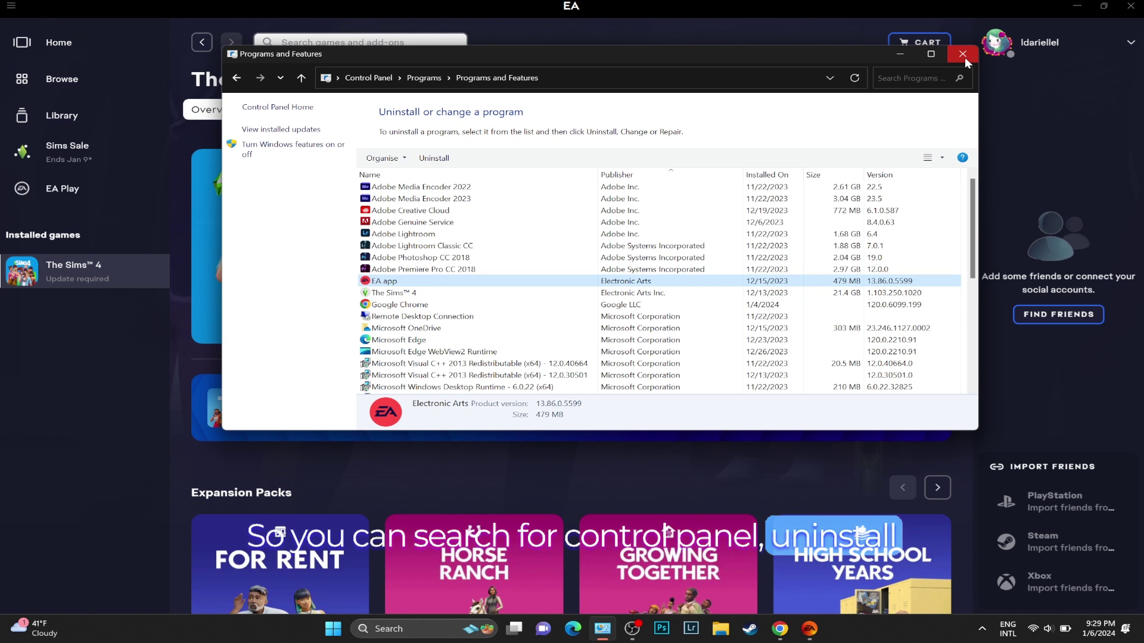
{"action": "left_click", "coordinate": [962, 54]}
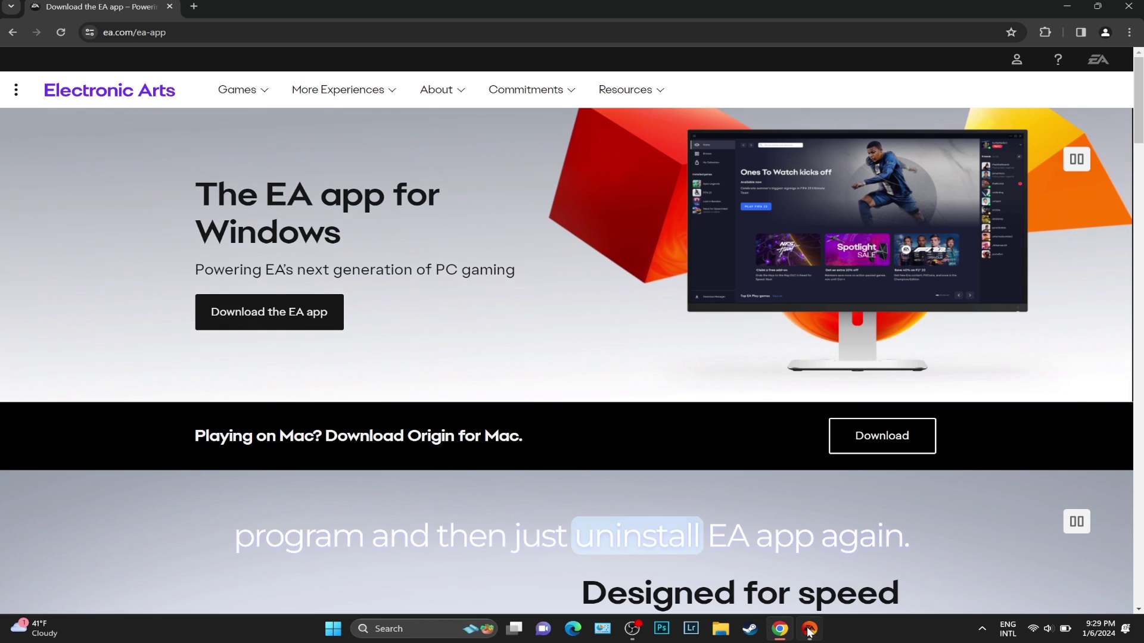
- Close the EA app, download and run its Windows installer from the EA site, and cancel the installation
{"action": "right_click", "coordinate": [808, 631]}
{"action": "left_click", "coordinate": [775, 597]}
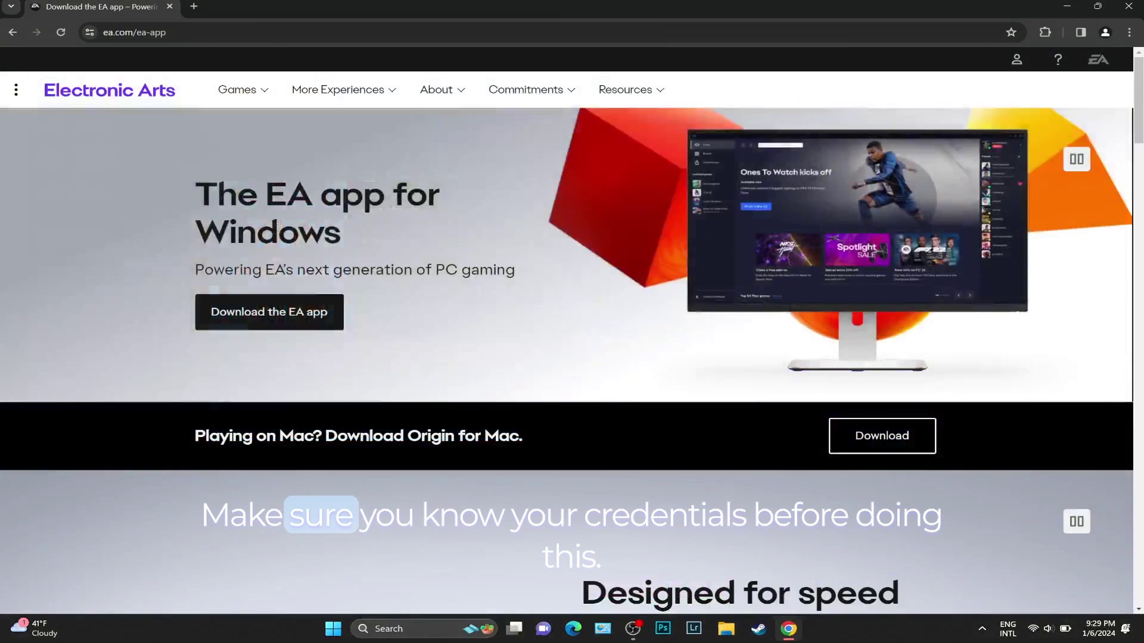
{"action": "left_click", "coordinate": [273, 311]}
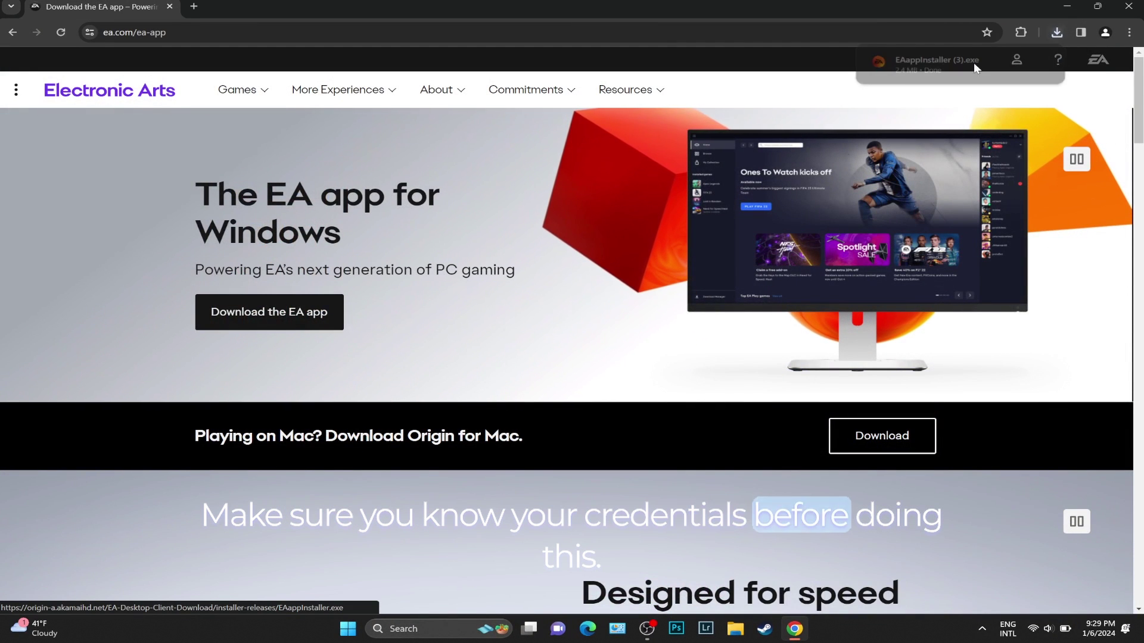
{"action": "left_click", "coordinate": [979, 70]}
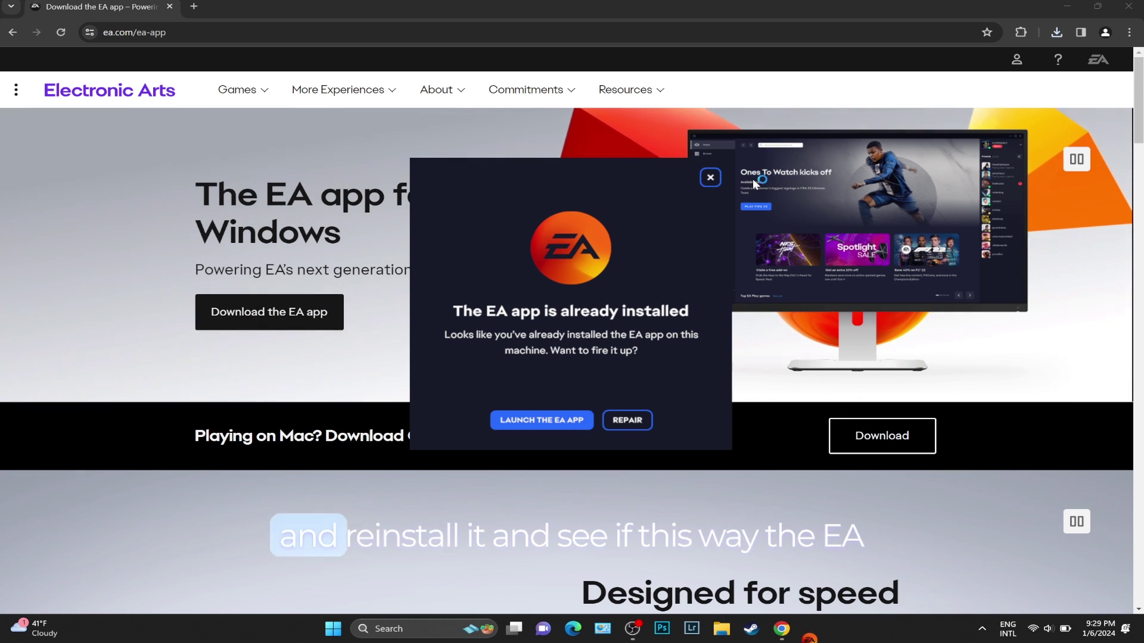
{"action": "left_click", "coordinate": [711, 177]}
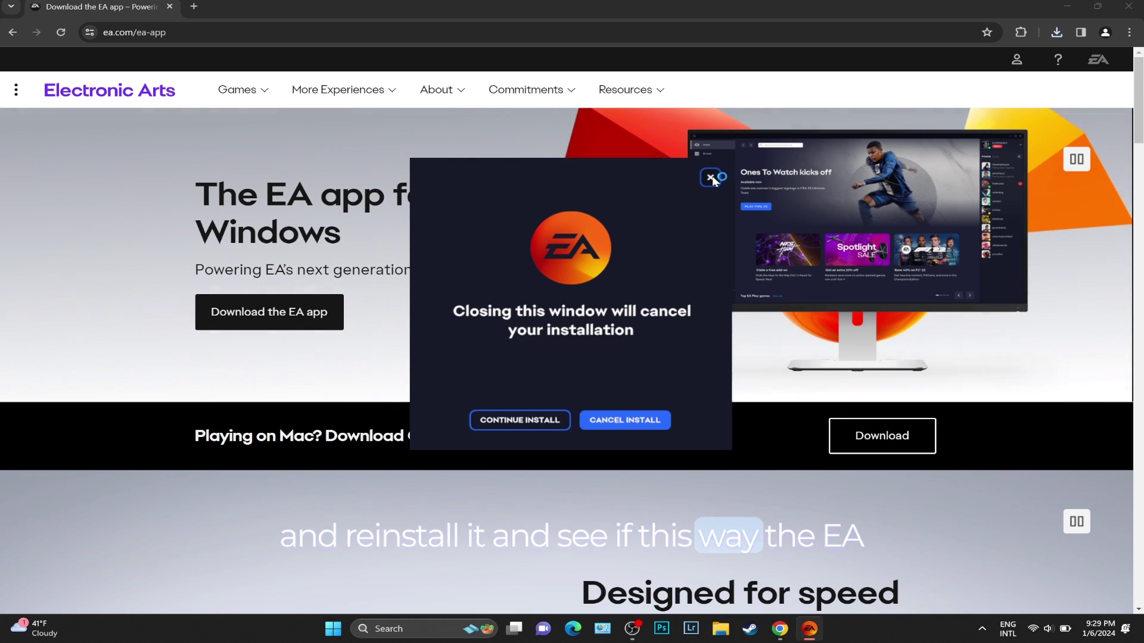
{"action": "left_click", "coordinate": [598, 427]}
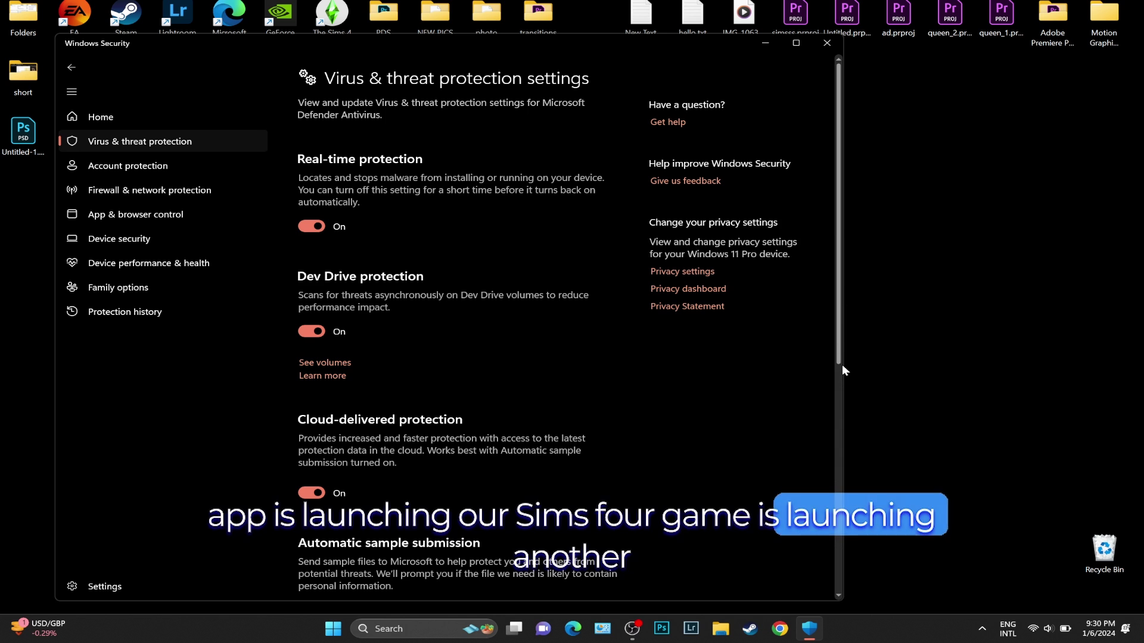
- In Windows Security, add EALauncher.exe from Program Files\Electronic Arts\EA Desktop\EA Desktop as a file exclusion for virus scans
{"action": "left_click_drag", "start_coordinate": [841, 355], "coordinate": [868, 622]}
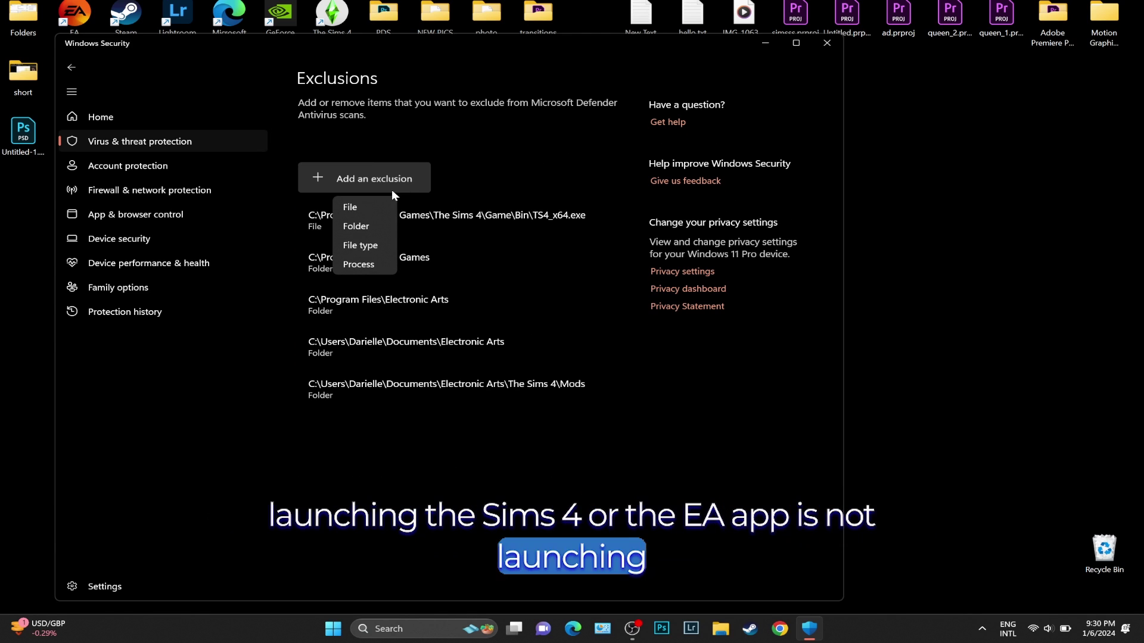
{"action": "left_click", "coordinate": [378, 202]}
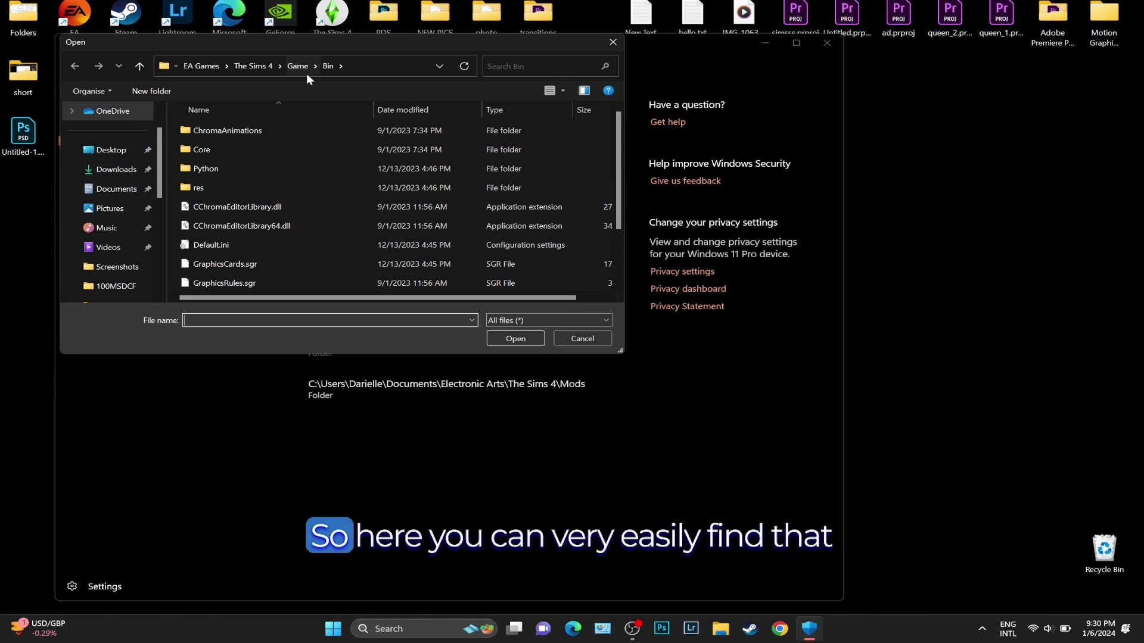
{"action": "left_click", "coordinate": [218, 67]}
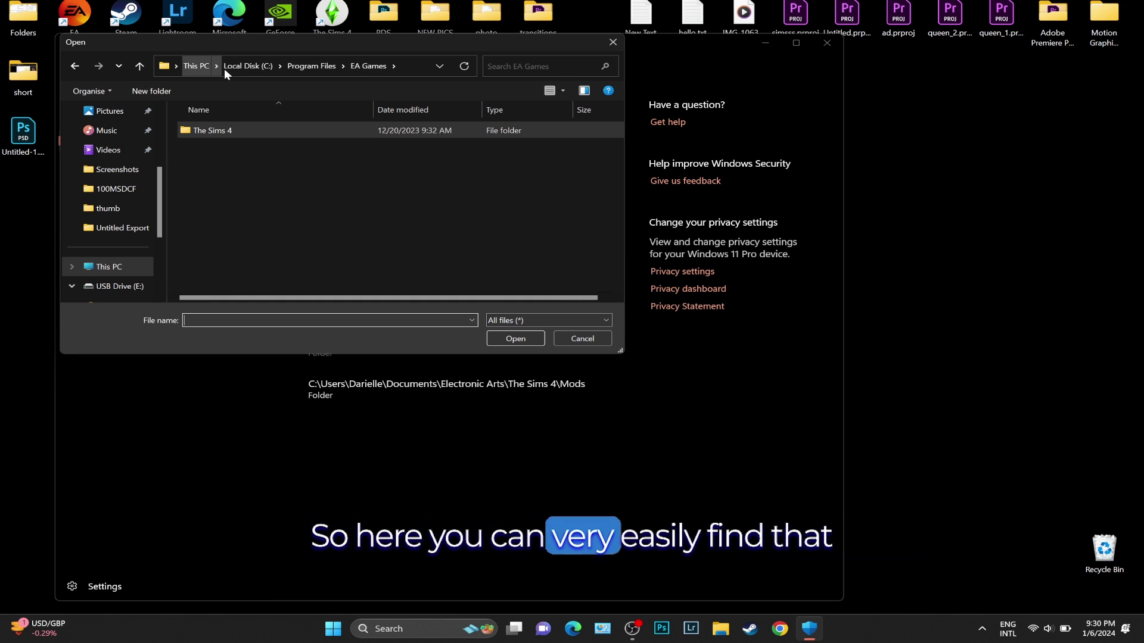
{"action": "left_click", "coordinate": [289, 66]}
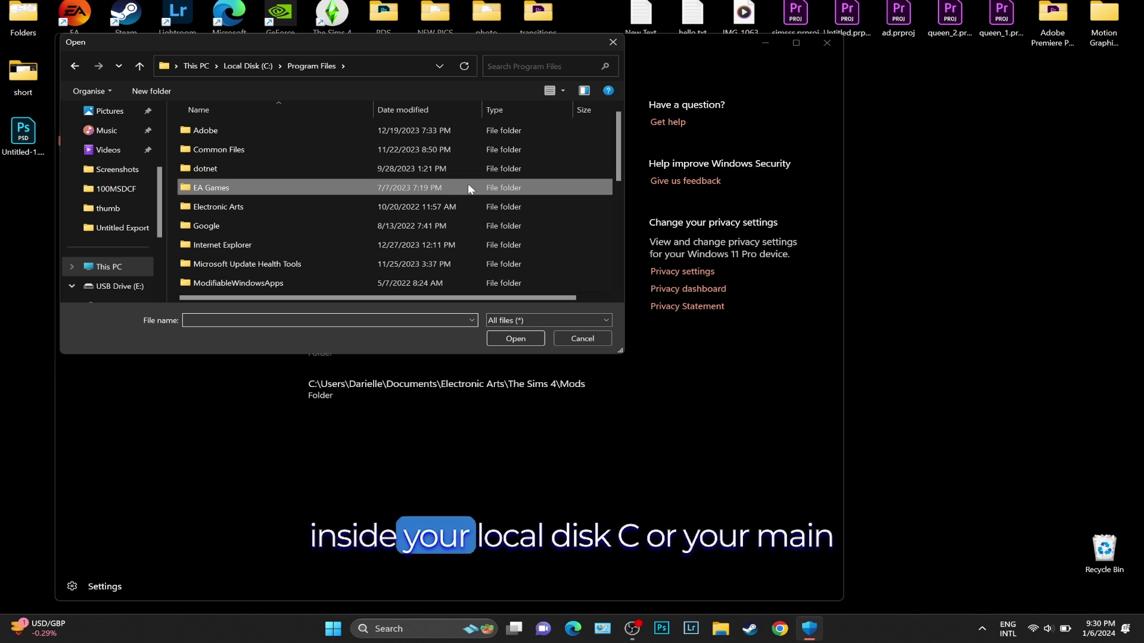
{"action": "double_click", "coordinate": [334, 205]}
{"action": "double_click", "coordinate": [317, 137]}
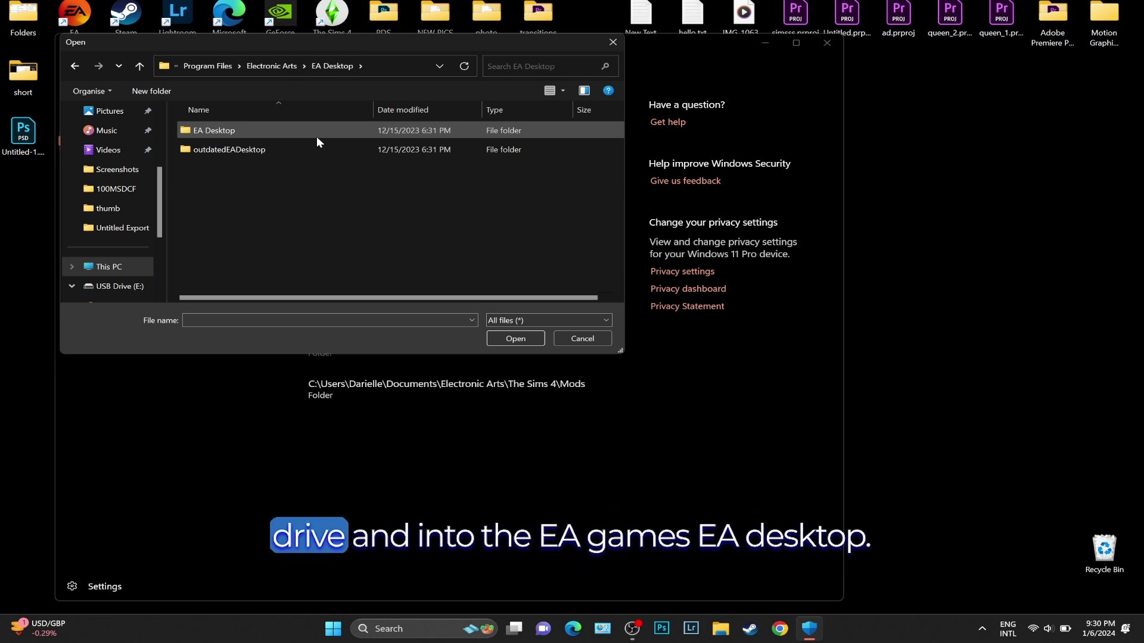
{"action": "double_click", "coordinate": [316, 136]}
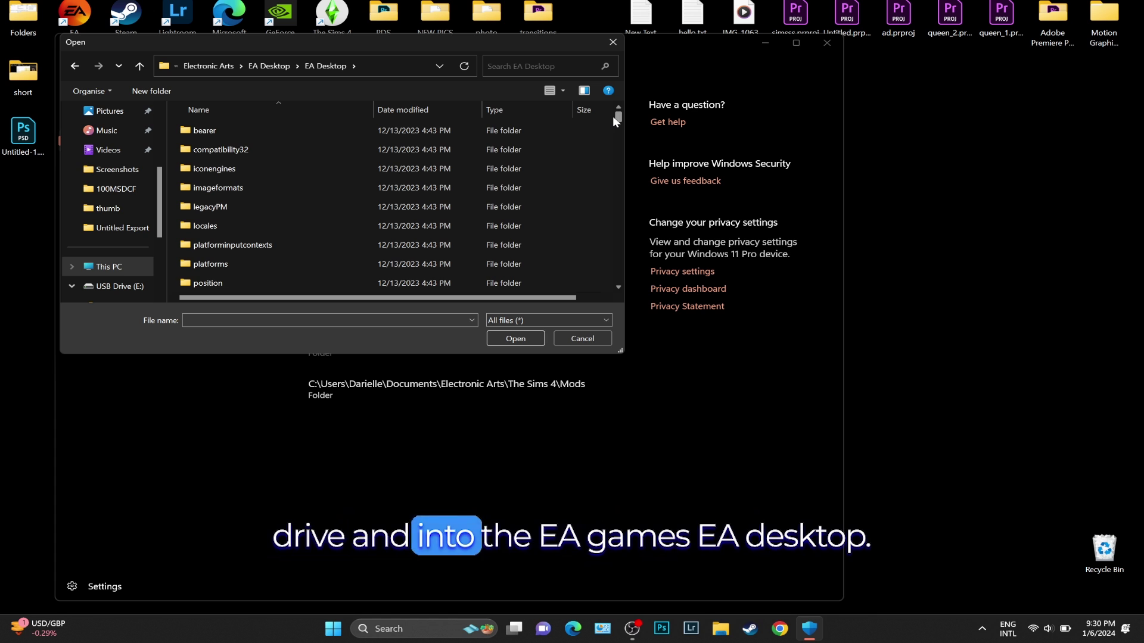
{"action": "left_click_drag", "start_coordinate": [615, 117], "coordinate": [629, 206]}
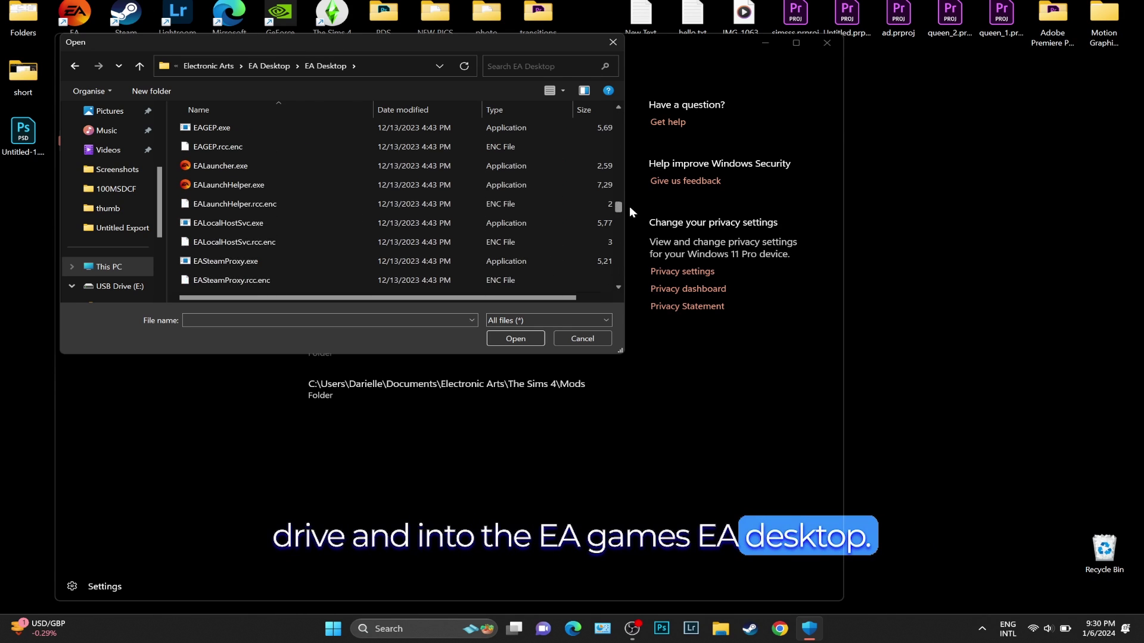
{"action": "left_click", "coordinate": [309, 169]}
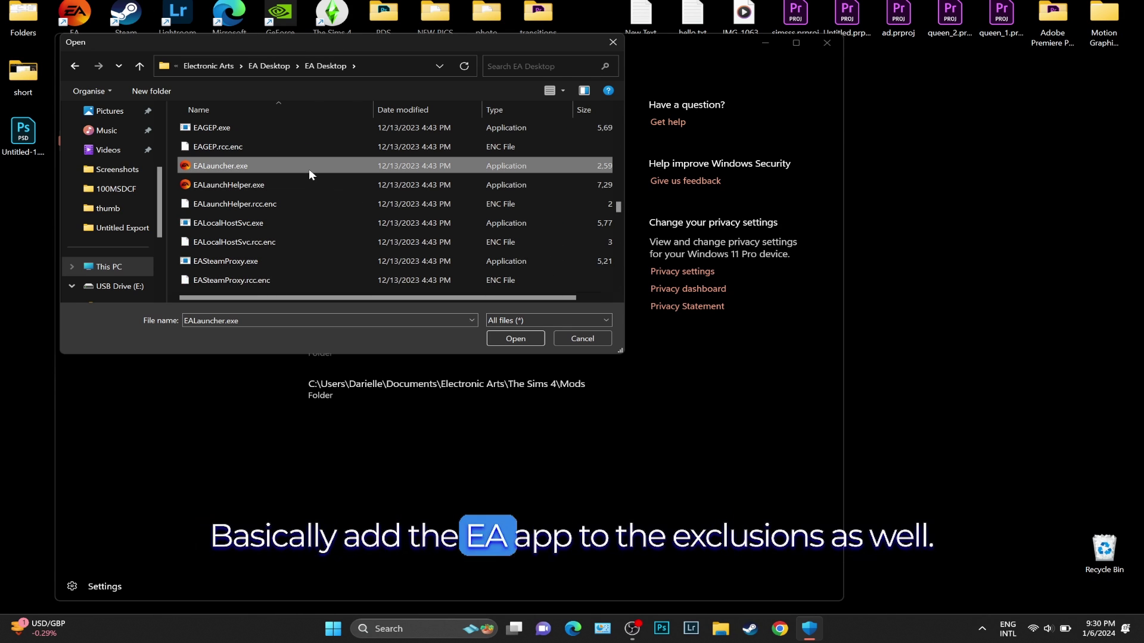
{"action": "left_click", "coordinate": [514, 336]}
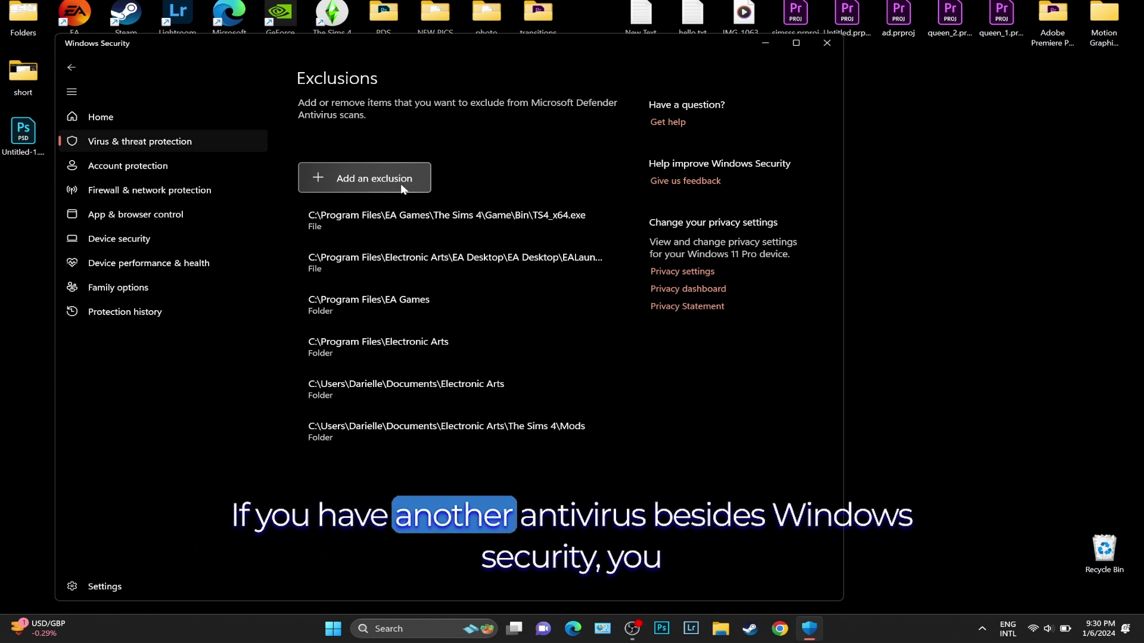
- Add the Electronic Arts folder in Program Files as a folder exclusion and close Windows Security
{"action": "left_click", "coordinate": [365, 178]}
{"action": "left_click", "coordinate": [377, 213]}
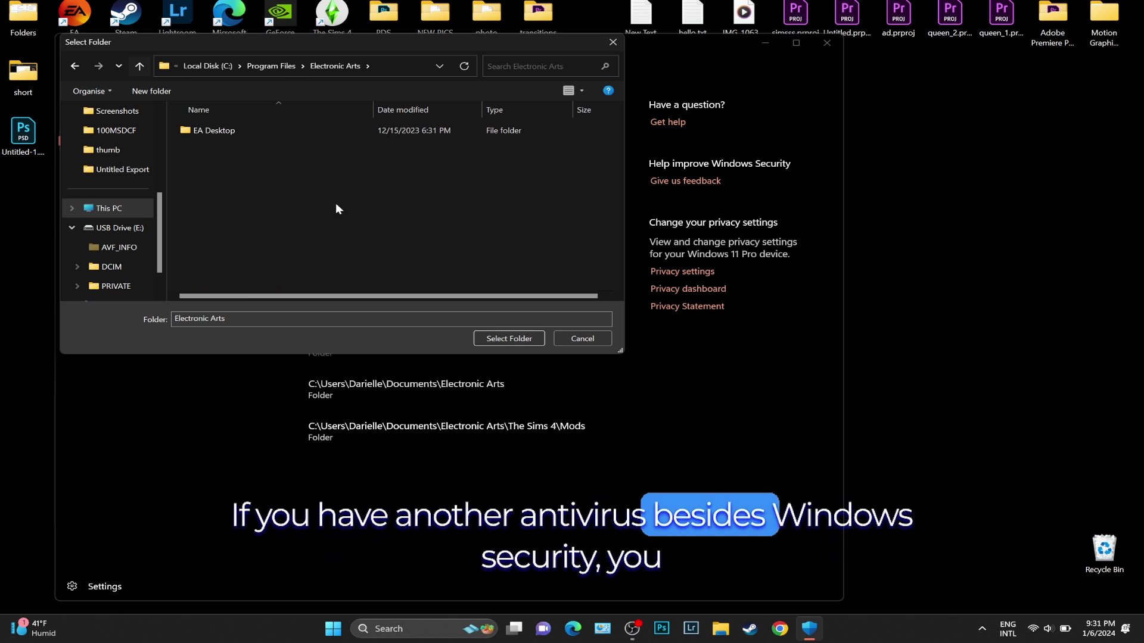
{"action": "left_click", "coordinate": [494, 336]}
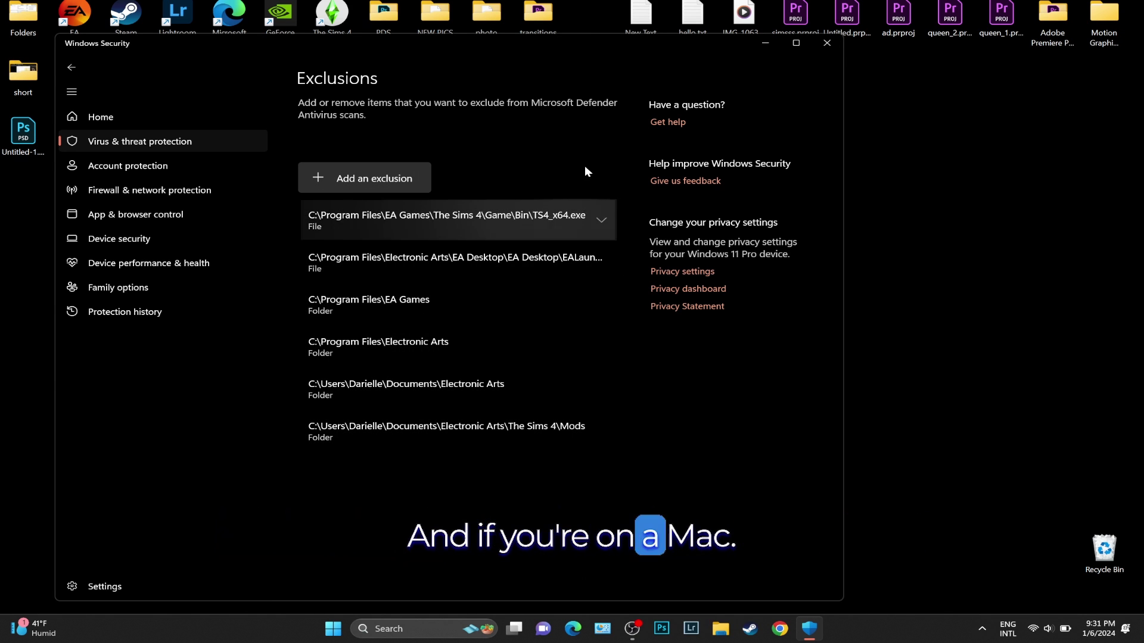
{"action": "left_click", "coordinate": [826, 44]}
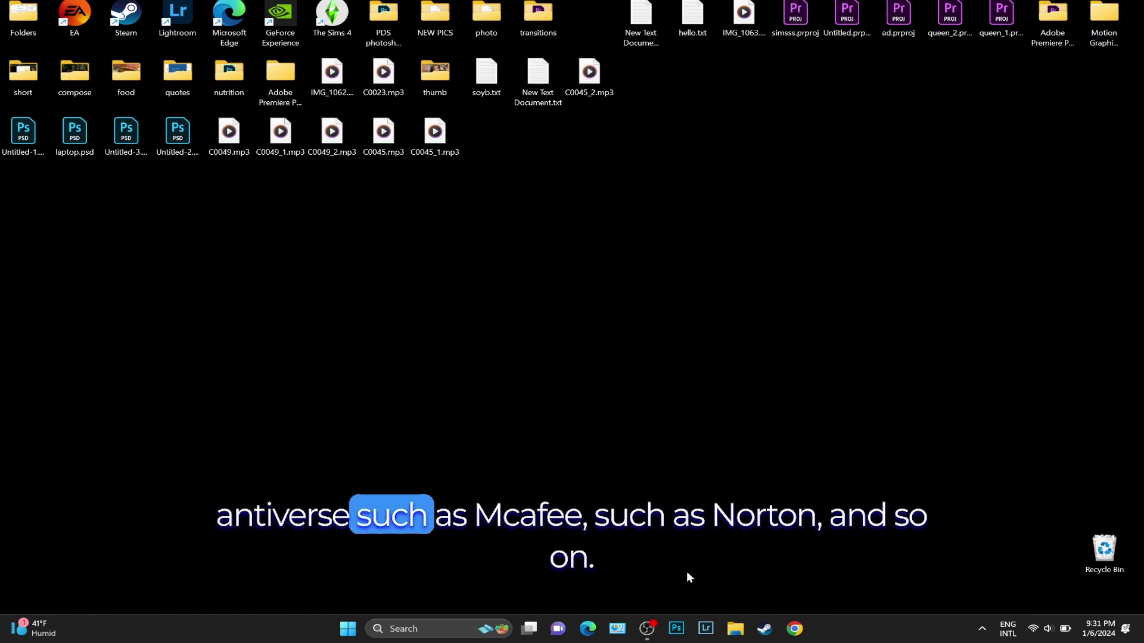
- Show the hidden background apps in the notification area and turn off Wi-Fi
{"action": "left_click", "coordinate": [982, 629]}
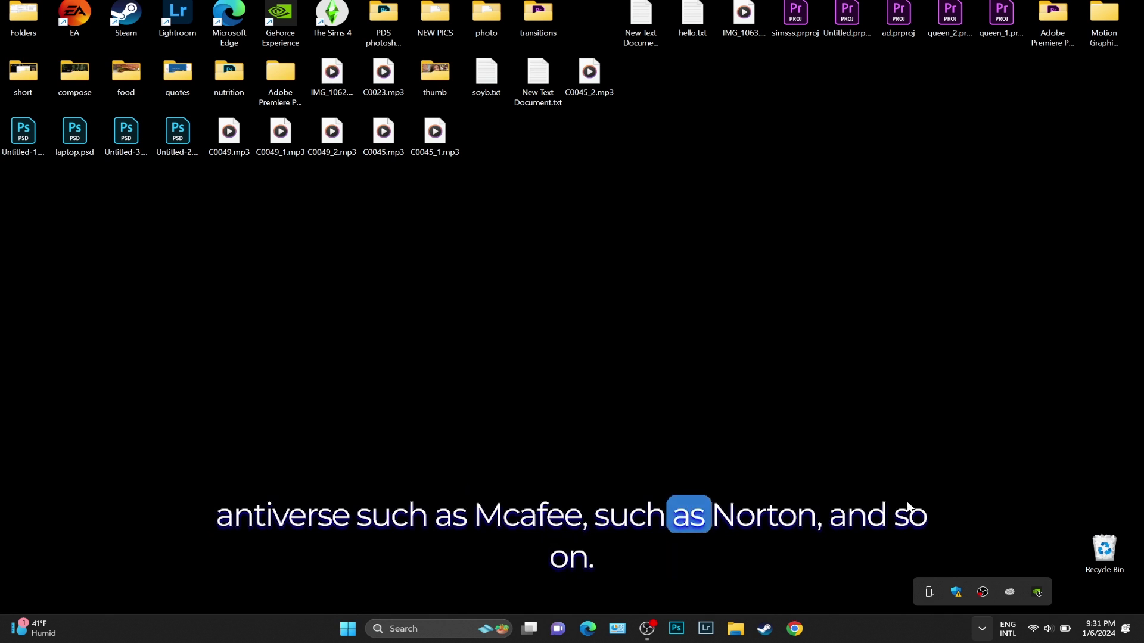
{"action": "left_click", "coordinate": [1048, 628]}
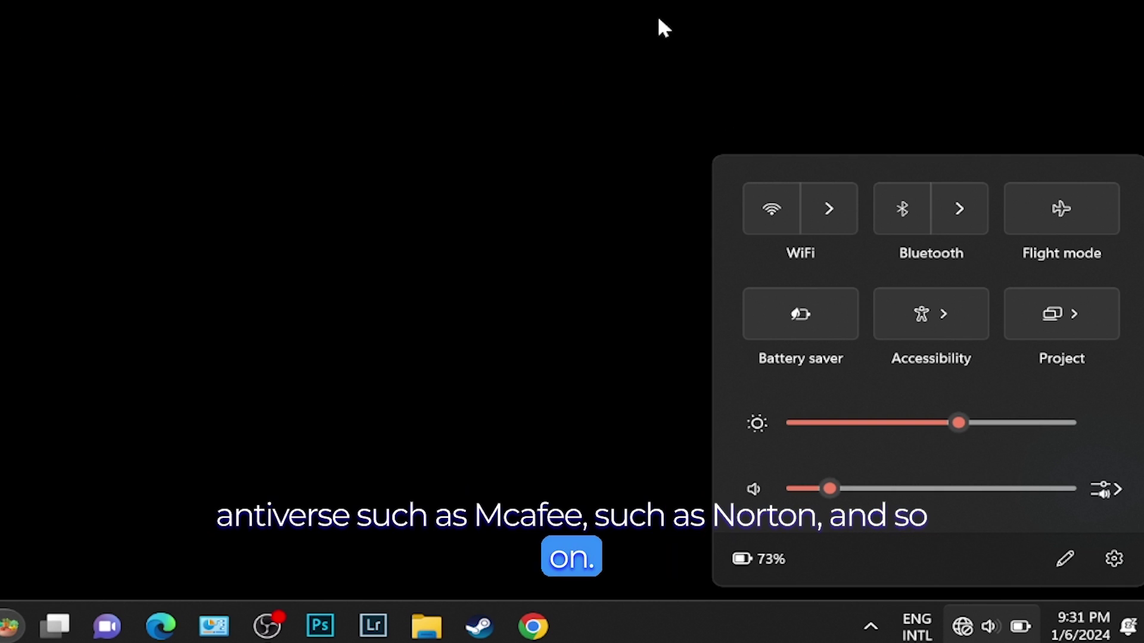
{"action": "left_click", "coordinate": [864, 290]}
- Search Windows for the EA app, launch it without an internet connection, and bring its window to the front
{"action": "key", "text": "super"}
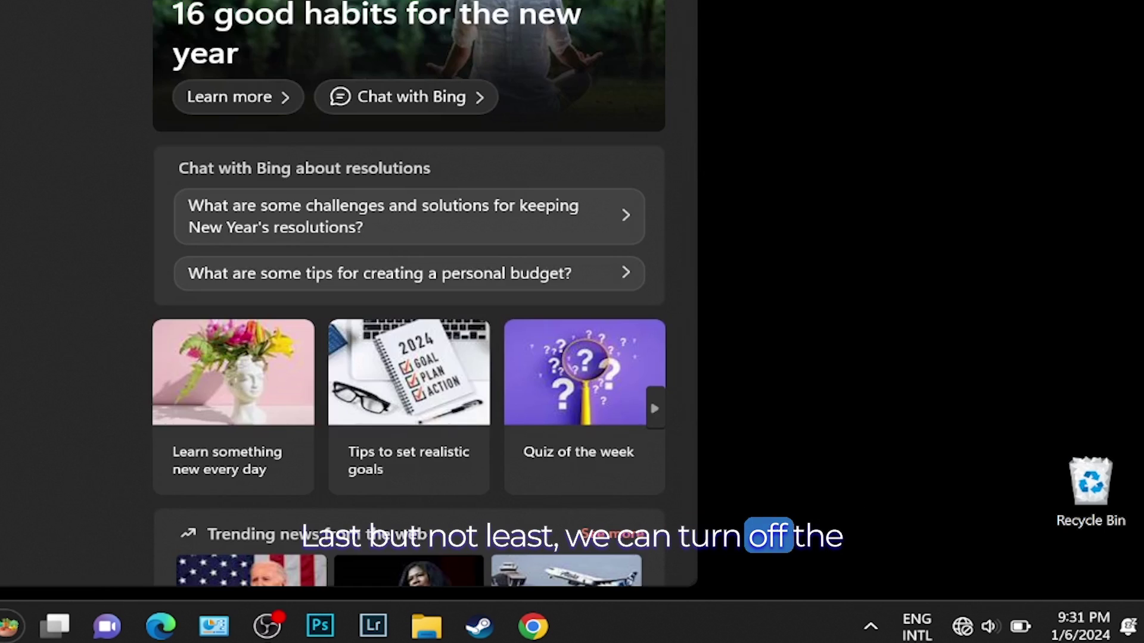
{"action": "type", "text": "e"}
{"action": "key", "text": "Escape"}
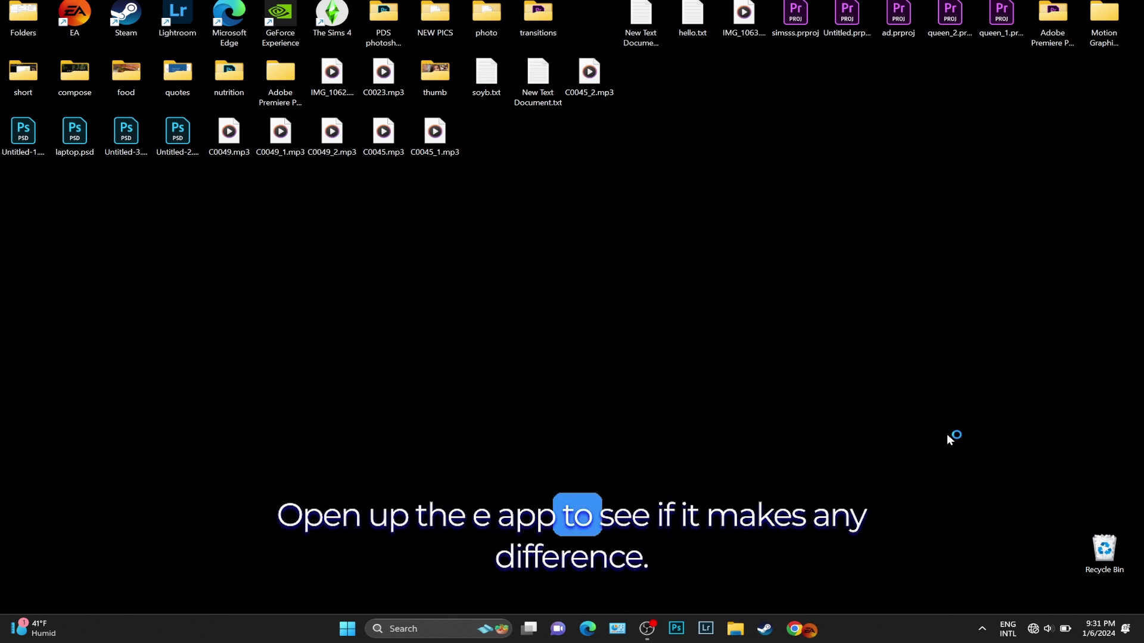
{"action": "left_click", "coordinate": [812, 636]}
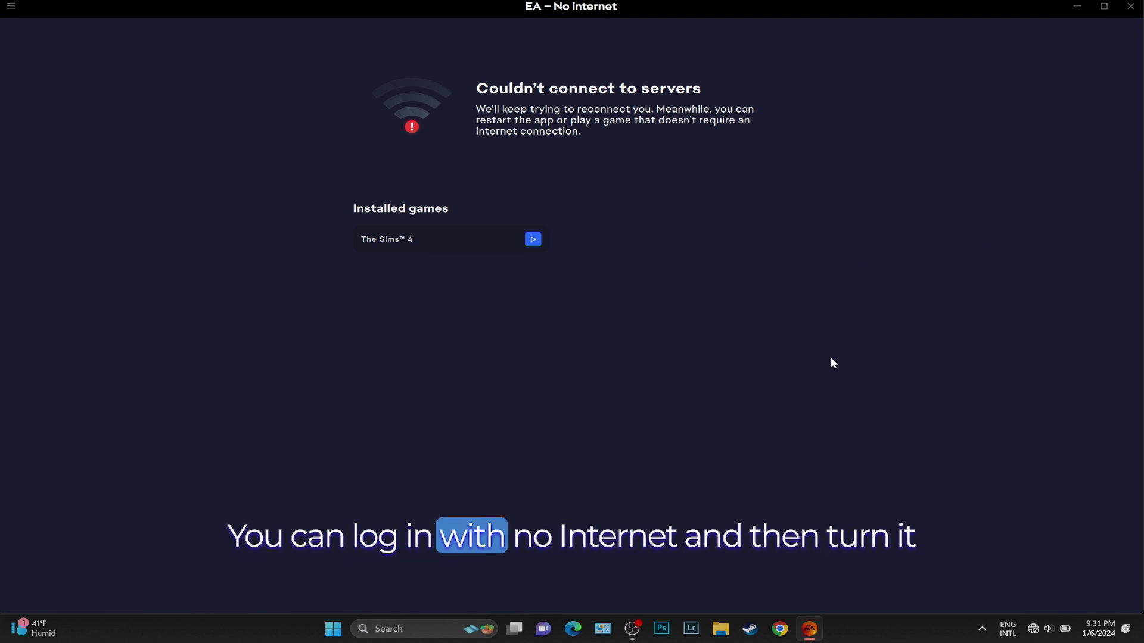
- Turn Wi-Fi back on while the EA app is open and restart the app to regain online features
{"action": "left_click", "coordinate": [1052, 630]}
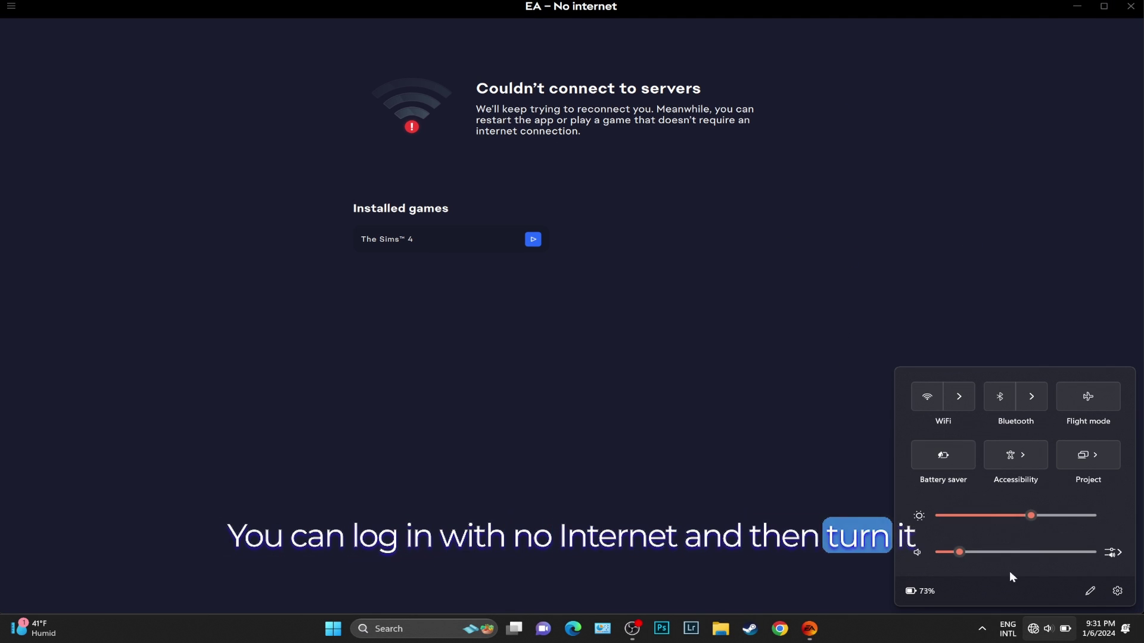
{"action": "left_click", "coordinate": [946, 403]}
{"action": "left_click", "coordinate": [1109, 376]}
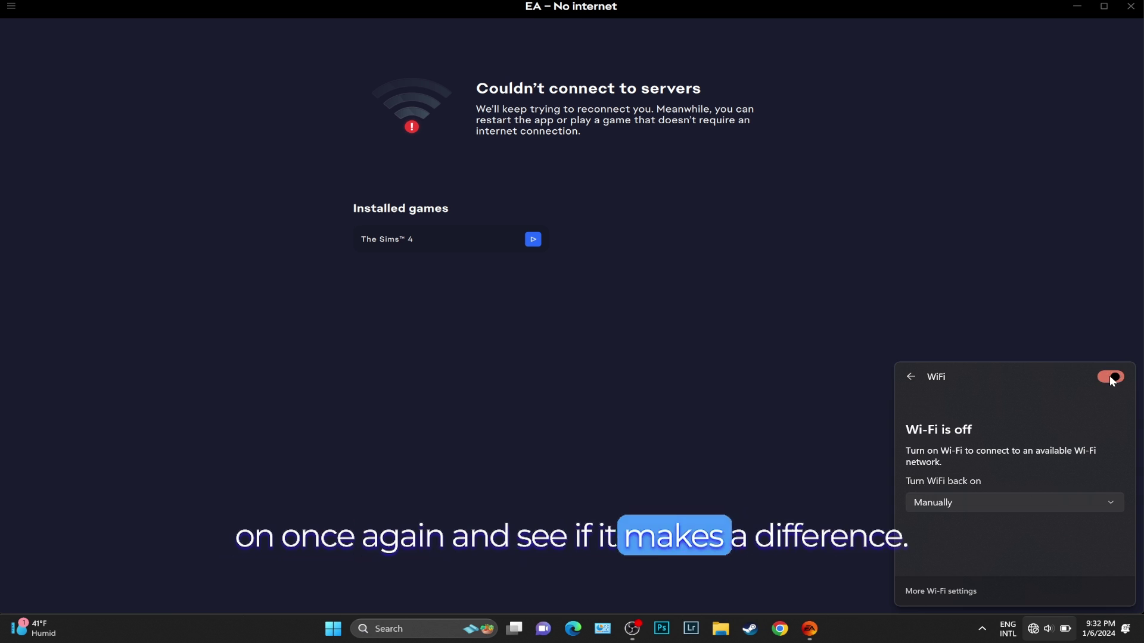
{"action": "left_click", "coordinate": [952, 282]}
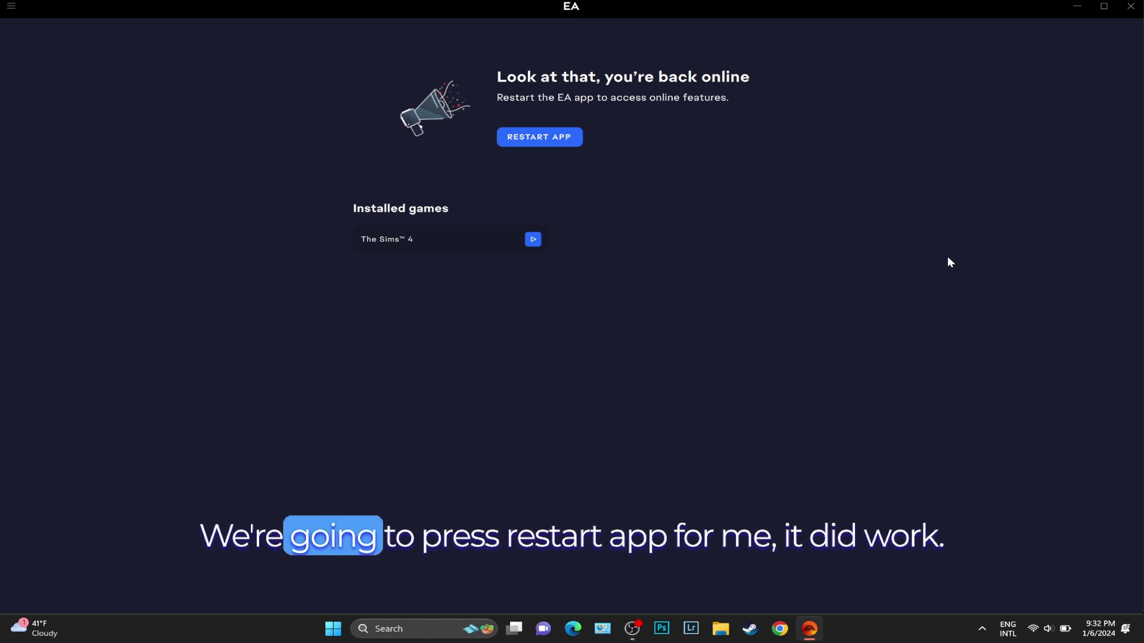
{"action": "left_click", "coordinate": [539, 137]}
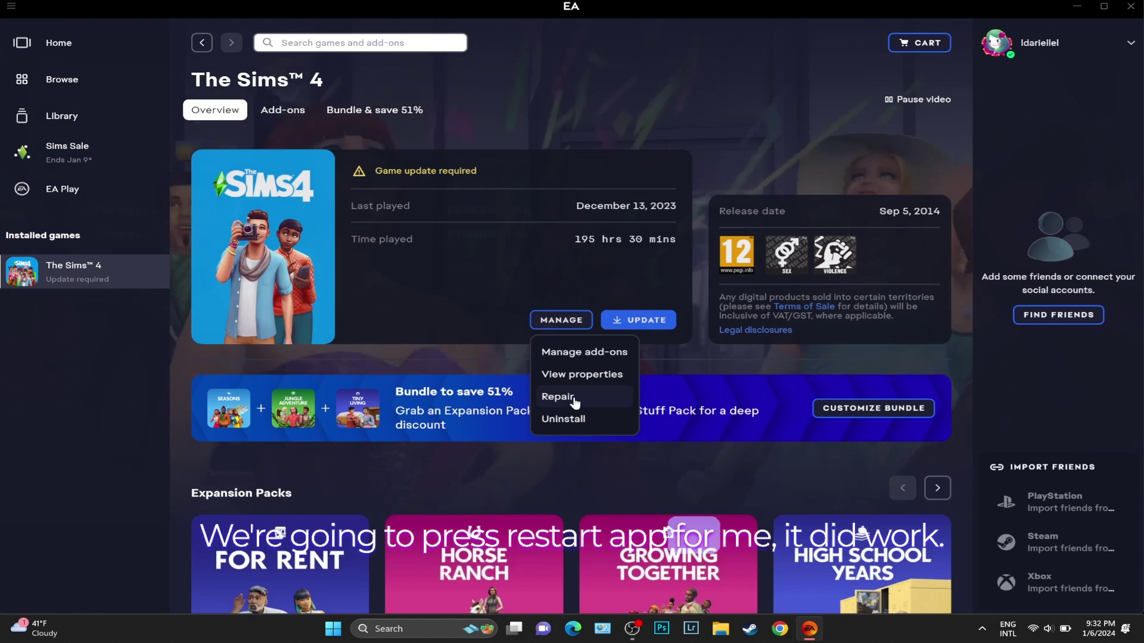
- Dismiss the game's management options and reopen The Sims 4 from the installed games
{"action": "left_click", "coordinate": [674, 194]}
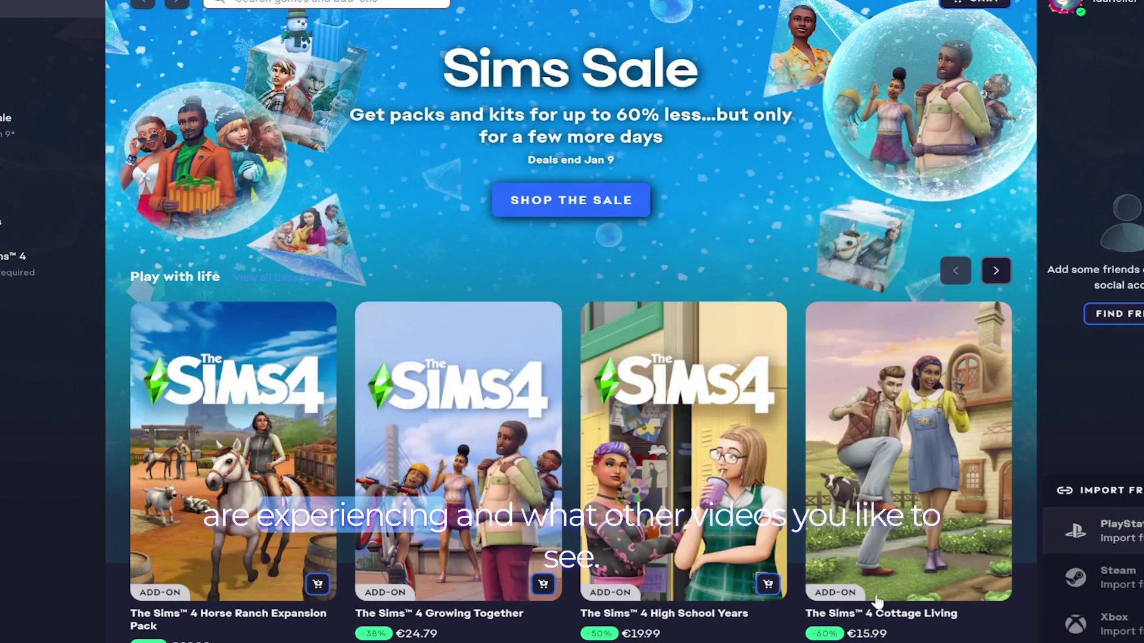
{"action": "left_click", "coordinate": [24, 283]}
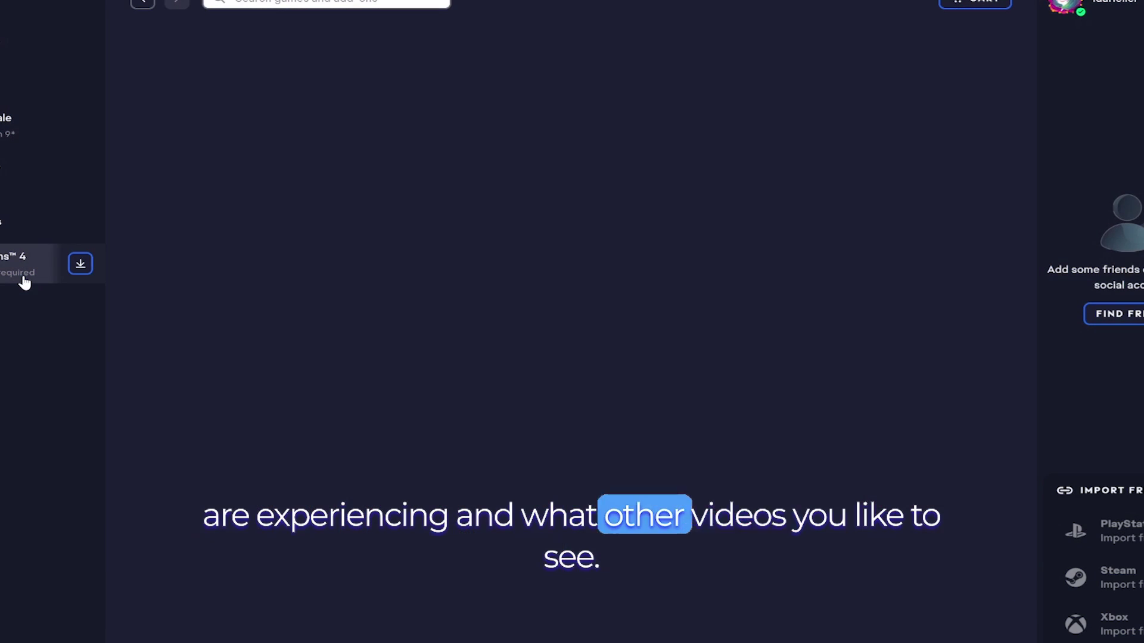